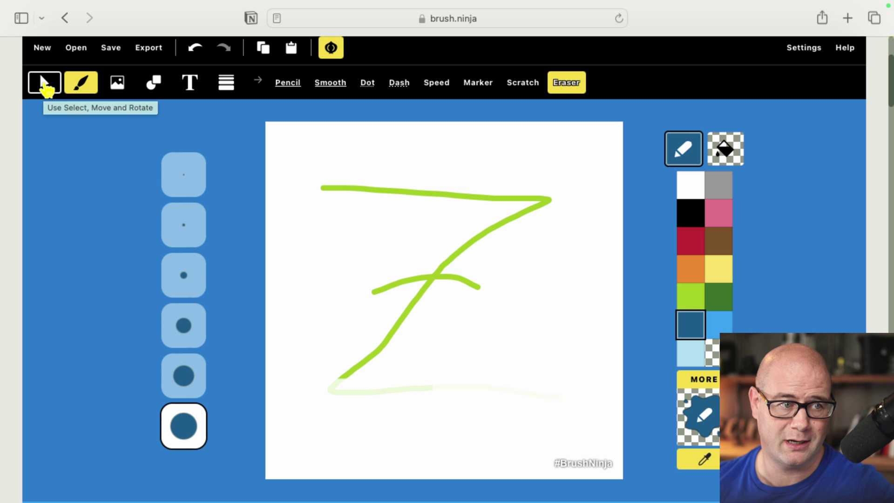
{"action": "scroll", "coordinate": [535, 294], "scroll_direction": "down", "scroll_amount": 1}
{"action": "scroll", "coordinate": [535, 294], "scroll_direction": "down", "scroll_amount": 4}
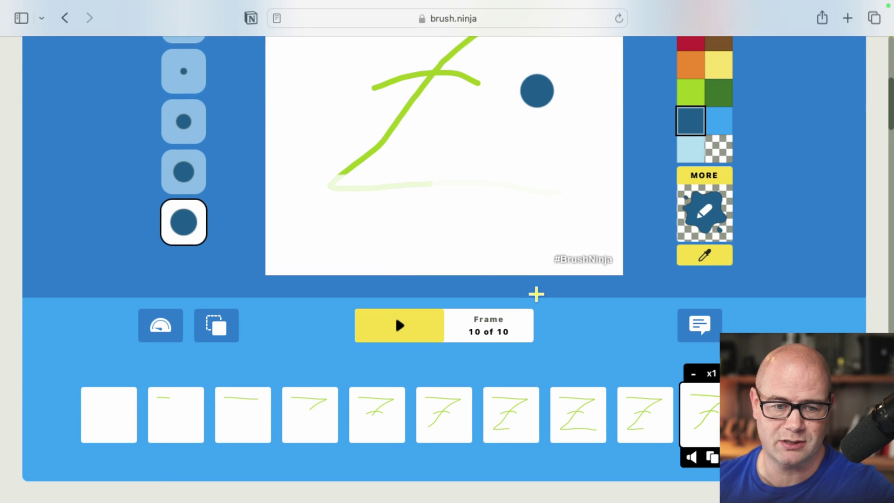
Delete the blank first frame and every partial-Z frame, leaving the finished green Z.
{"action": "left_click", "coordinate": [105, 404]}
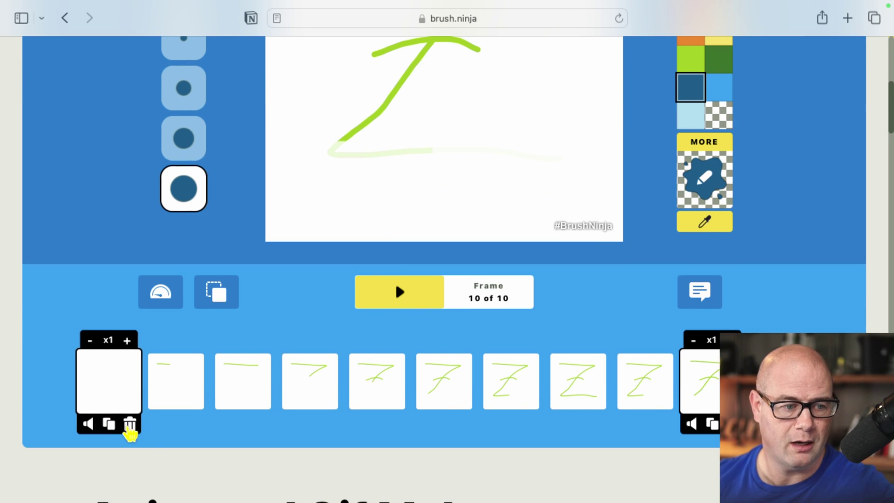
{"action": "left_click", "coordinate": [128, 427]}
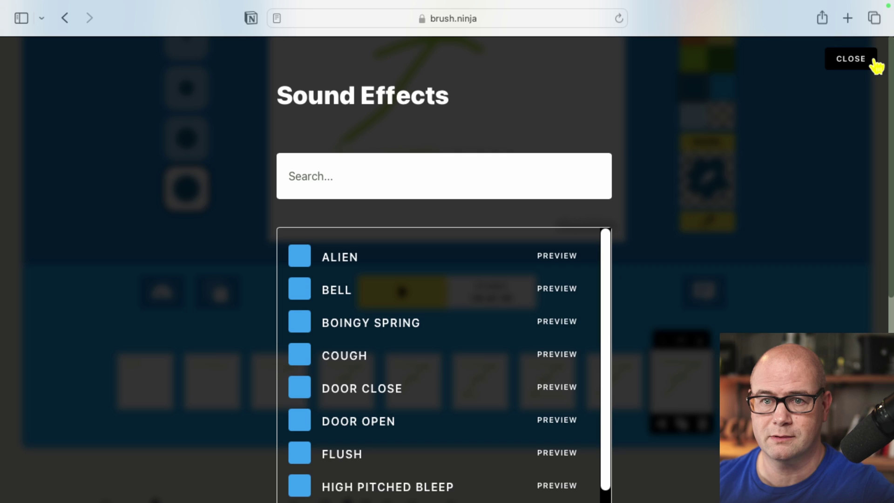
{"action": "left_click", "coordinate": [851, 58]}
{"action": "left_click", "coordinate": [144, 383]}
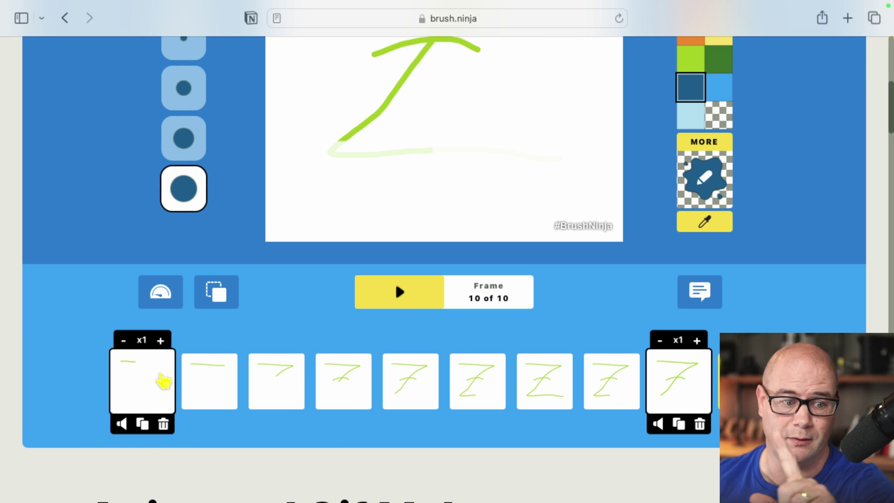
{"action": "left_click", "coordinate": [164, 426]}
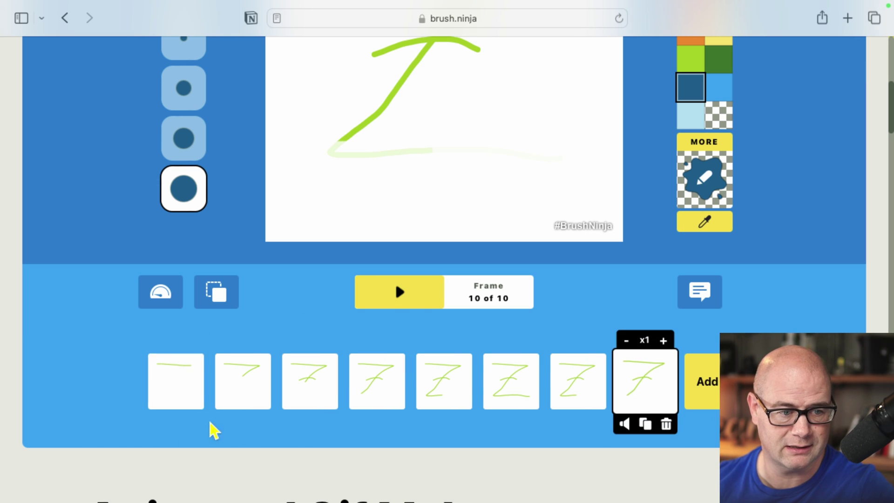
{"action": "left_click", "coordinate": [196, 423]}
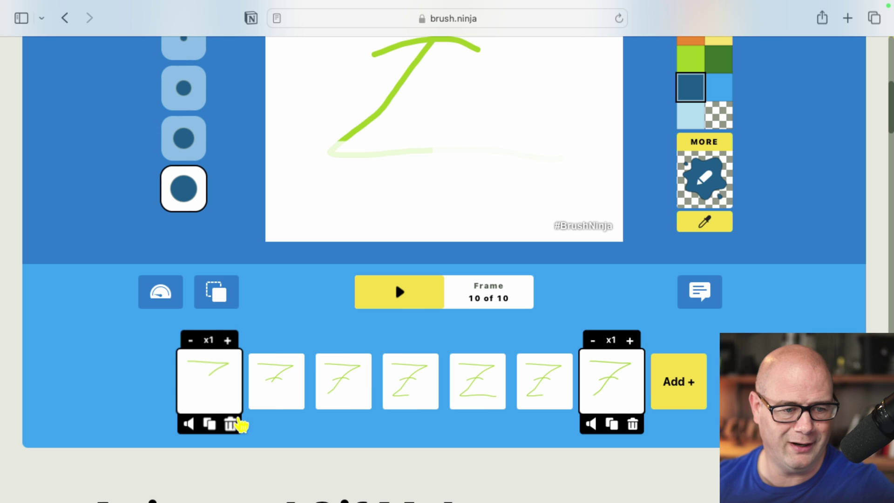
{"action": "left_click", "coordinate": [234, 423]}
{"action": "left_click", "coordinate": [263, 424]}
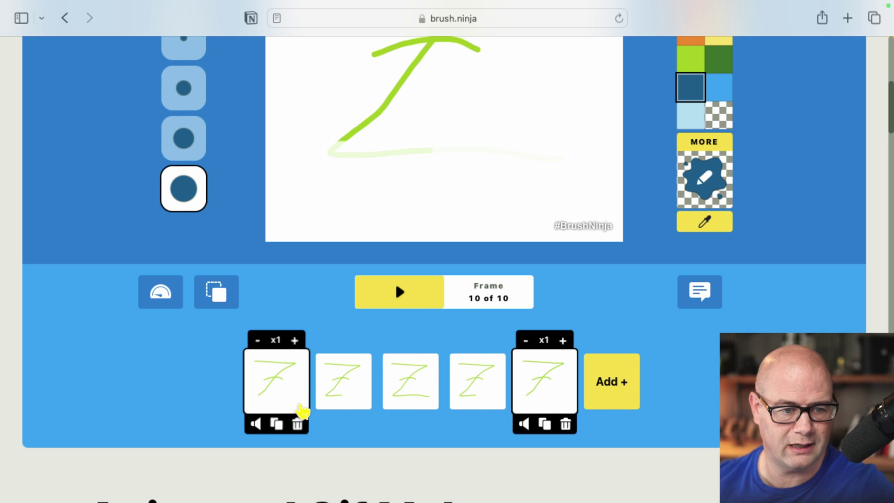
{"action": "left_click", "coordinate": [298, 424]}
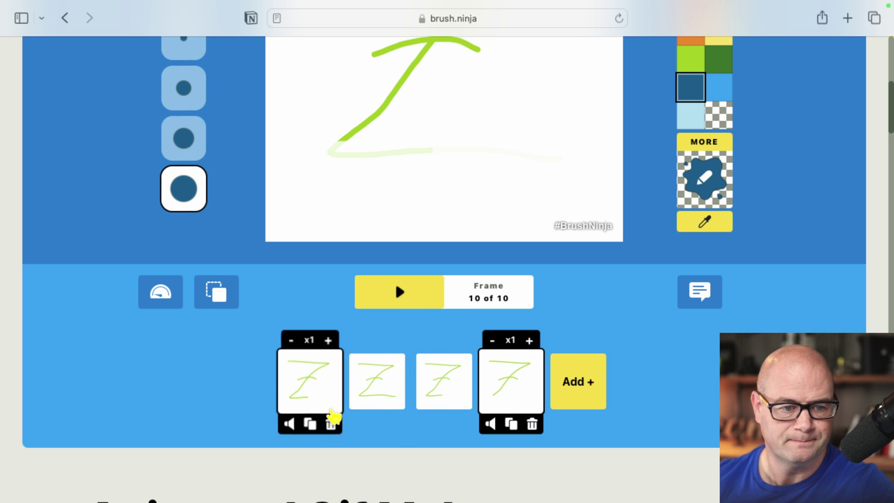
{"action": "left_click", "coordinate": [332, 425]}
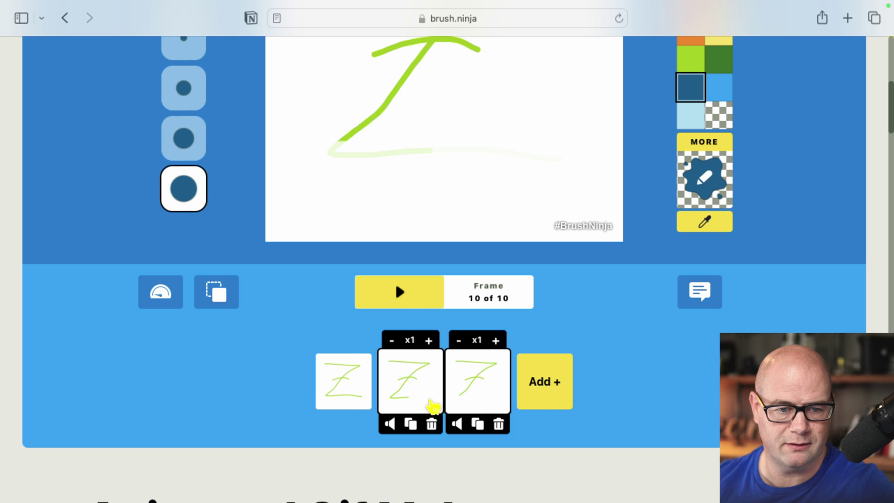
{"action": "left_click", "coordinate": [429, 415]}
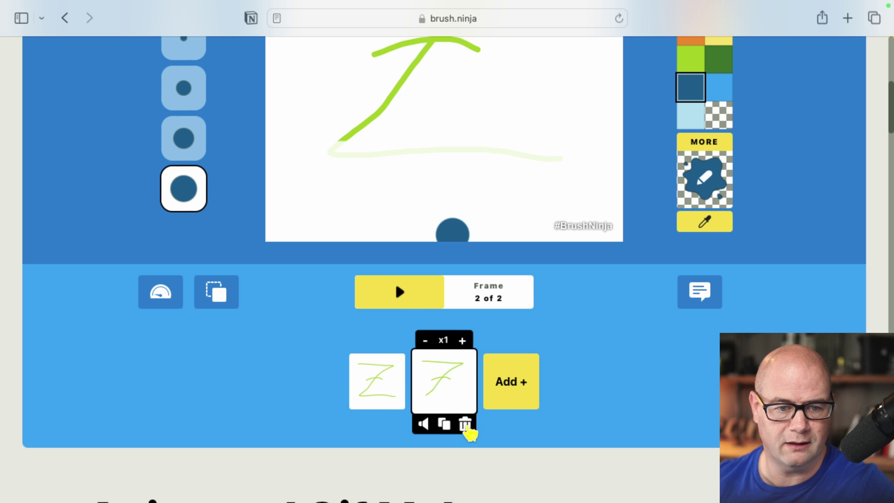
{"action": "left_click", "coordinate": [466, 424]}
{"action": "scroll", "coordinate": [565, 259], "scroll_direction": "up", "scroll_amount": 3}
{"action": "scroll", "coordinate": [569, 259], "scroll_direction": "up", "scroll_amount": 5}
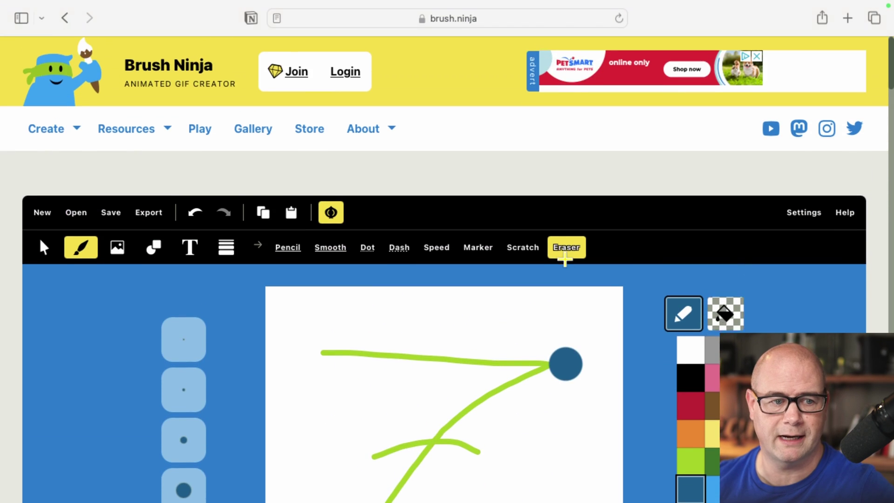
{"action": "scroll", "coordinate": [565, 259], "scroll_direction": "down", "scroll_amount": 2}
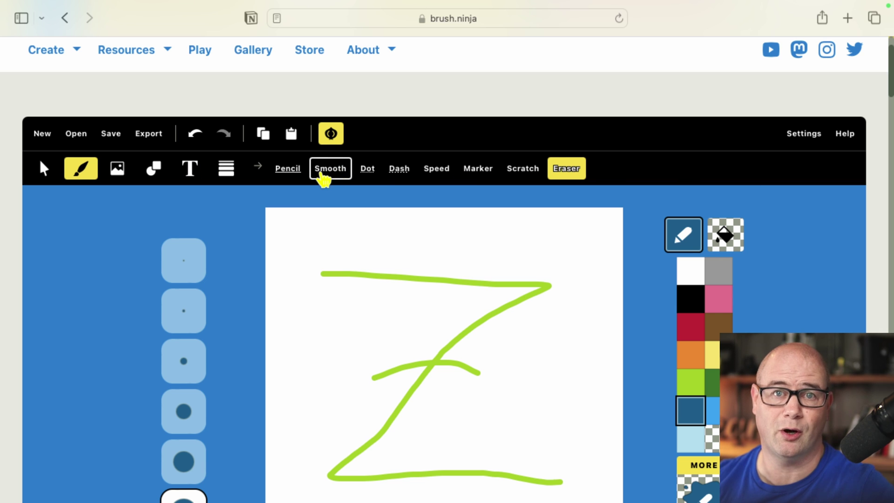
Switch to the Pencil brush at the third size, then choose Select, Move and Rotate.
{"action": "left_click", "coordinate": [293, 176]}
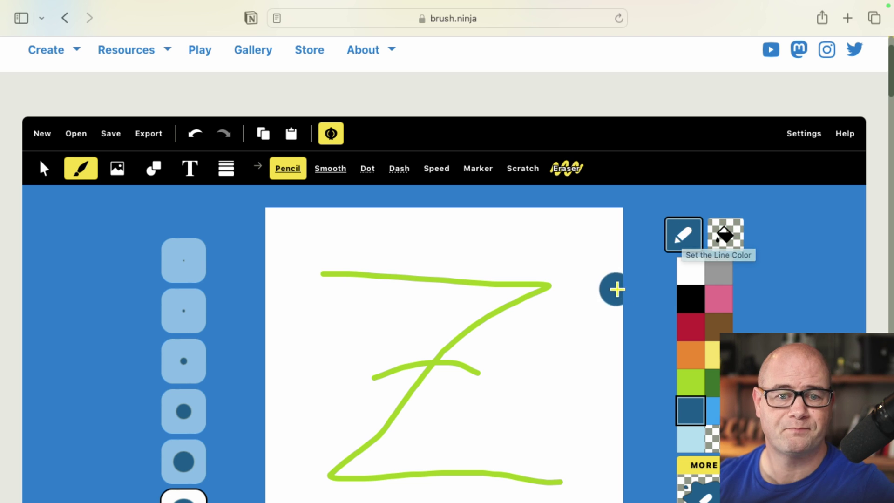
{"action": "scroll", "coordinate": [633, 303], "scroll_direction": "down", "scroll_amount": 2}
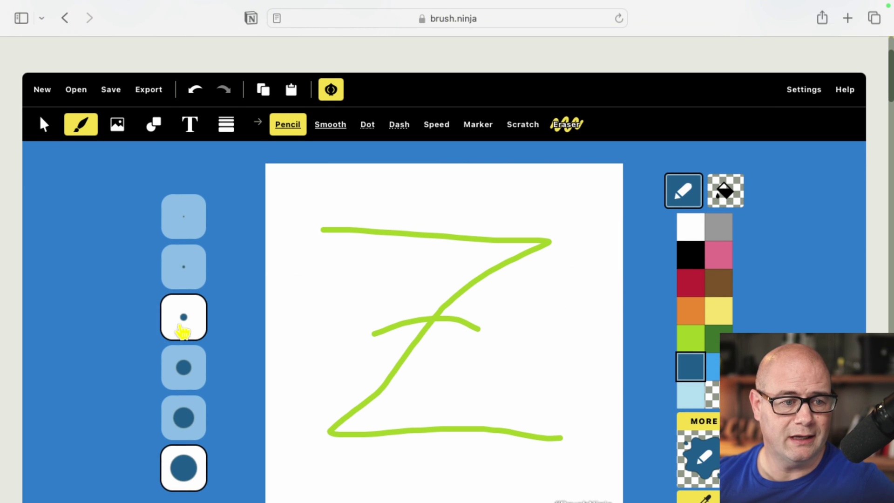
{"action": "left_click", "coordinate": [183, 332]}
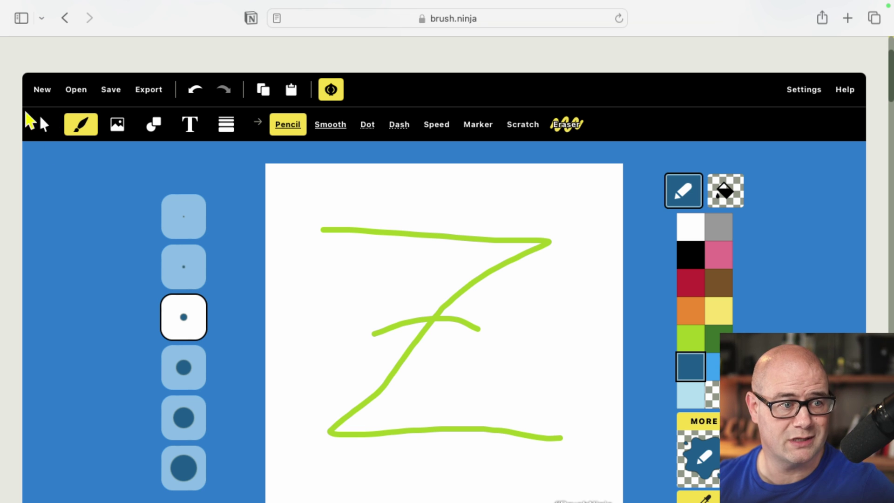
{"action": "left_click", "coordinate": [43, 126]}
{"action": "scroll", "coordinate": [84, 263], "scroll_direction": "down", "scroll_amount": 1}
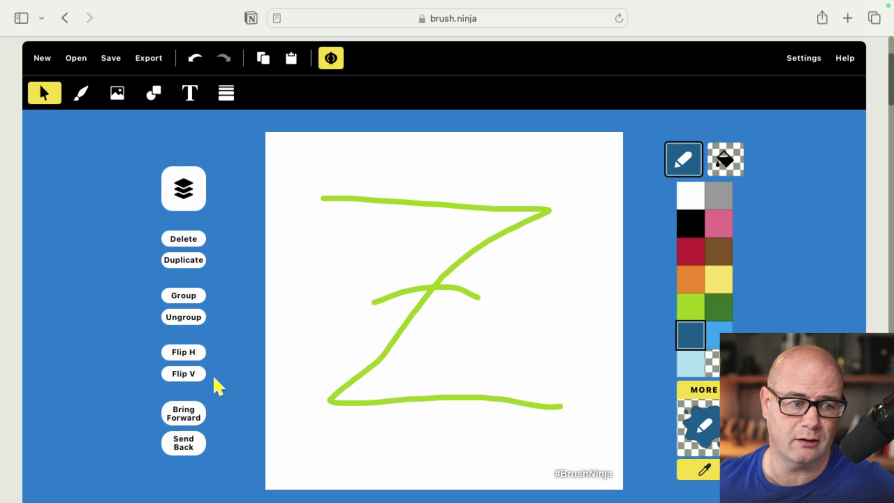
{"action": "scroll", "coordinate": [218, 386], "scroll_direction": "down", "scroll_amount": 1}
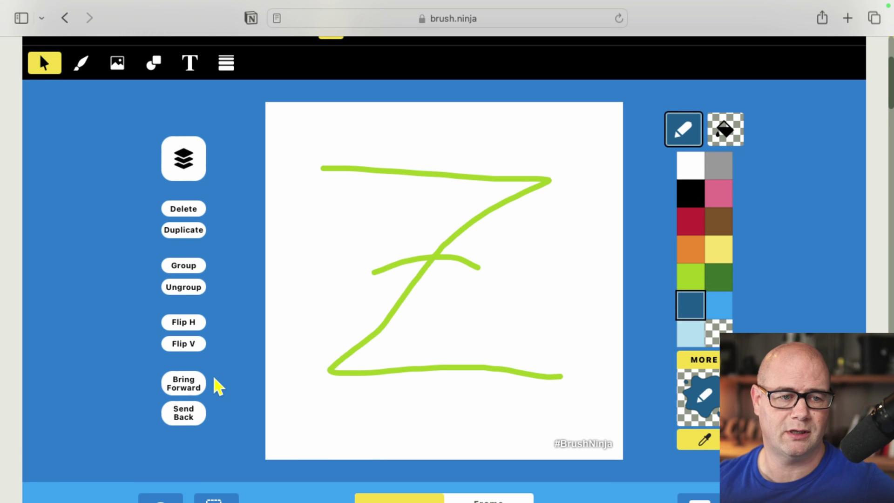
{"action": "scroll", "coordinate": [218, 380], "scroll_direction": "down", "scroll_amount": 4}
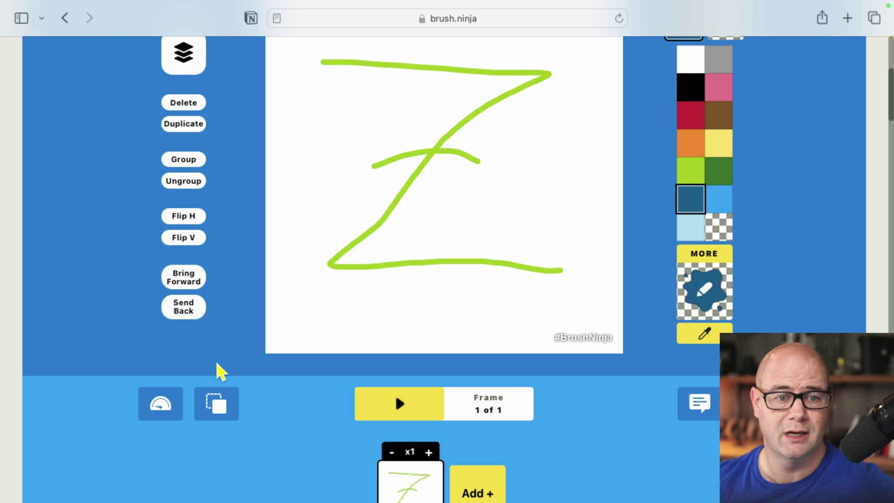
{"action": "scroll", "coordinate": [217, 364], "scroll_direction": "down", "scroll_amount": 1}
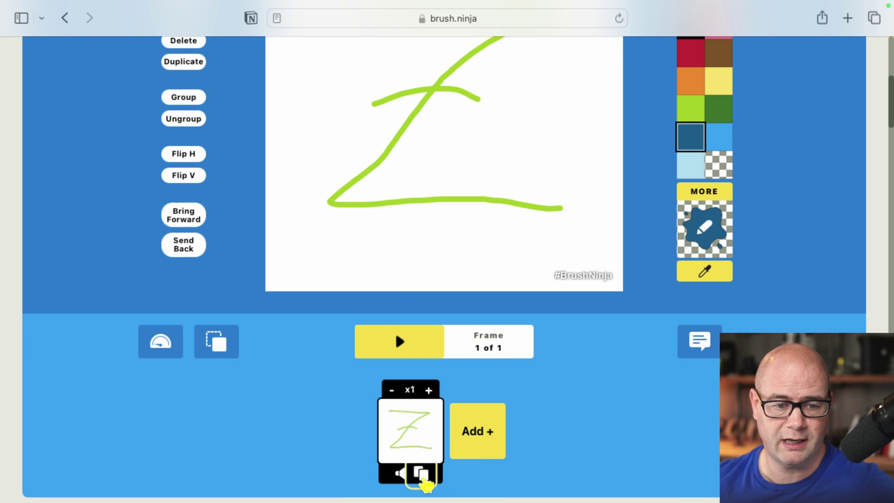
Duplicate the Z frame, trial-rotate and shrink the Z, then undo to its original size.
{"action": "left_click", "coordinate": [420, 472]}
{"action": "left_click", "coordinate": [433, 201]}
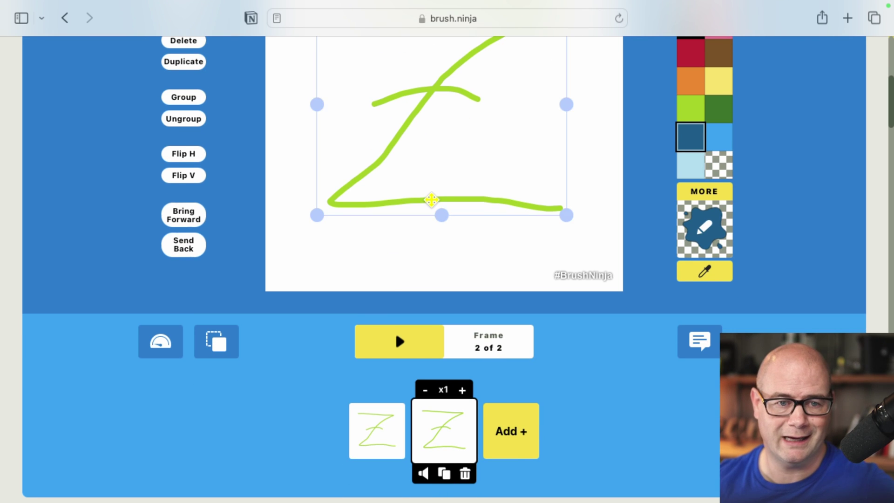
{"action": "scroll", "coordinate": [431, 200], "scroll_direction": "up", "scroll_amount": 3}
{"action": "scroll", "coordinate": [431, 200], "scroll_direction": "up", "scroll_amount": 3}
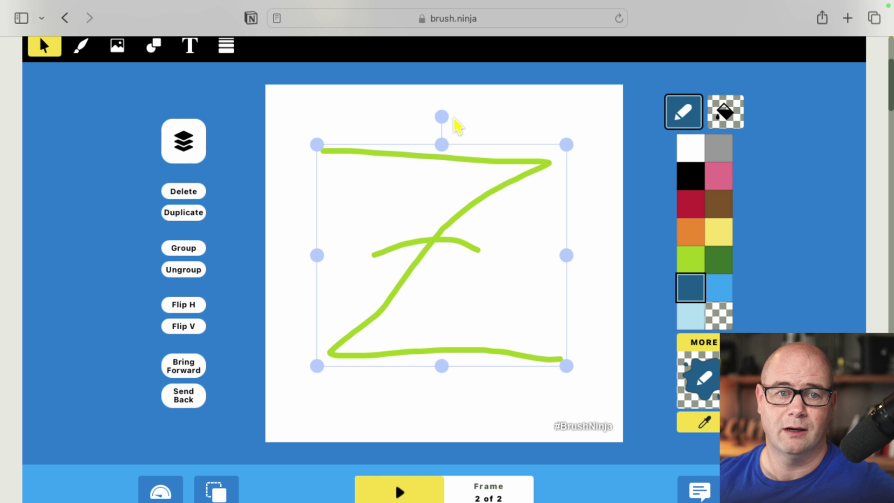
{"action": "left_click_drag", "start_coordinate": [450, 115], "coordinate": [501, 139]}
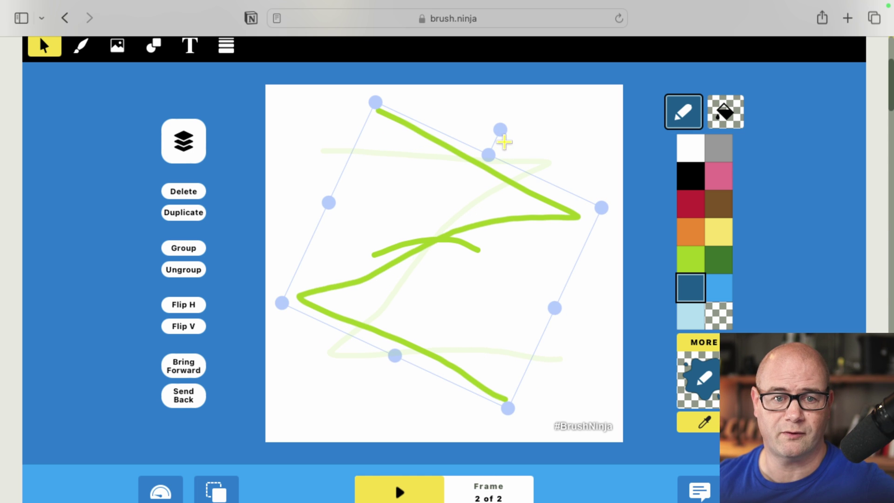
{"action": "mouse_move", "coordinate": [599, 208]}
{"action": "left_mouse_down"}
{"action": "mouse_move", "coordinate": [547, 222]}
{"action": "mouse_move", "coordinate": [543, 209]}
{"action": "left_mouse_up"}
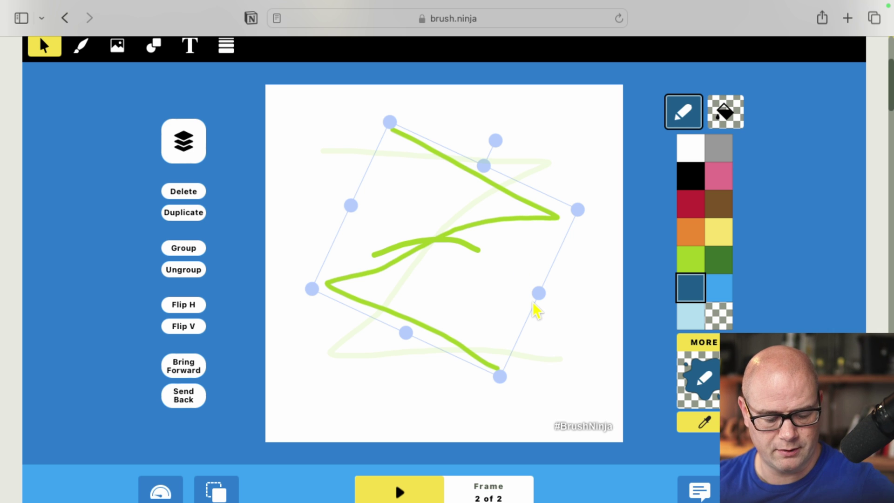
{"action": "key", "text": "ctrl+z"}
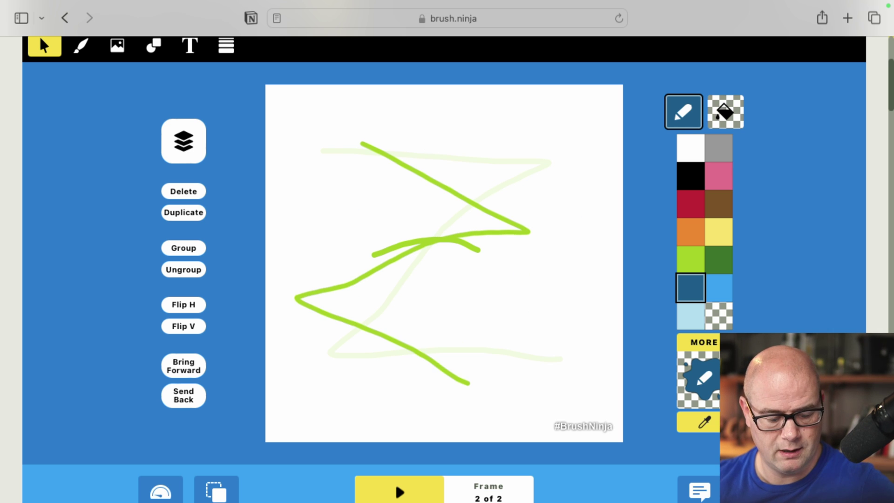
{"action": "key", "text": "ctrl+z"}
{"action": "key", "text": "ctrl+z"}
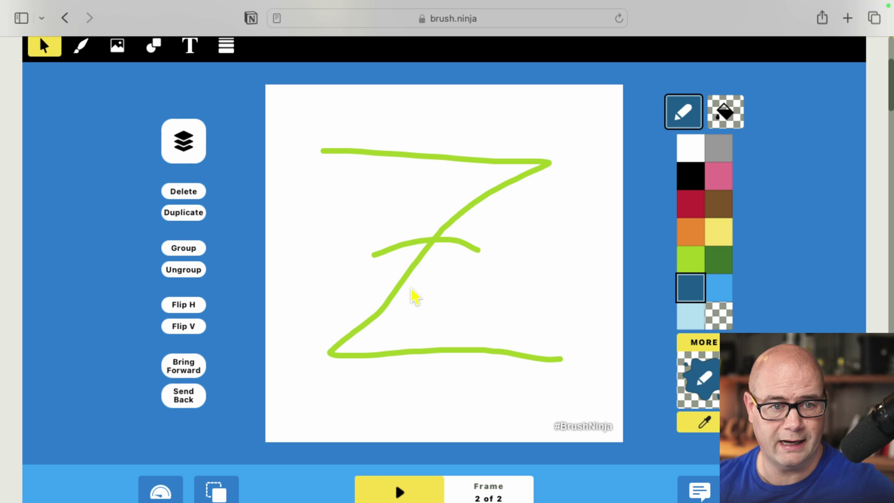
Select the curved crossbar and the large zigzag stroke and group them.
{"action": "left_click", "coordinate": [409, 242]}
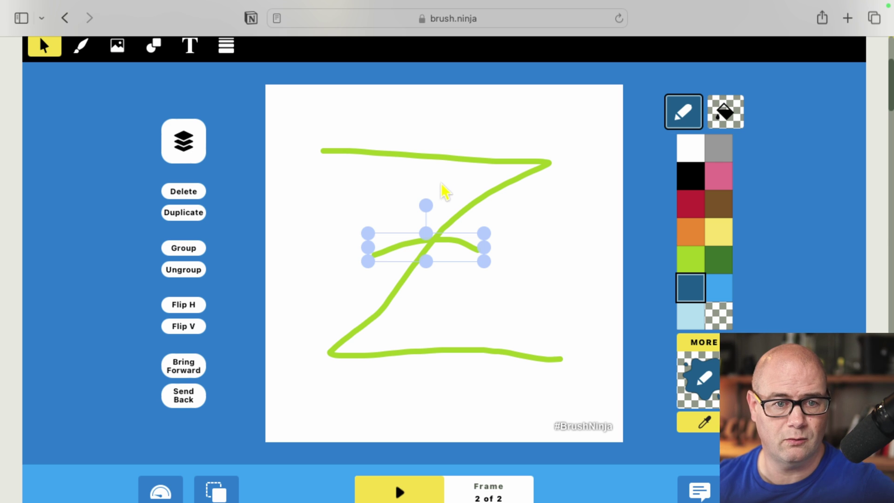
{"action": "left_click", "coordinate": [451, 158], "text": "shift"}
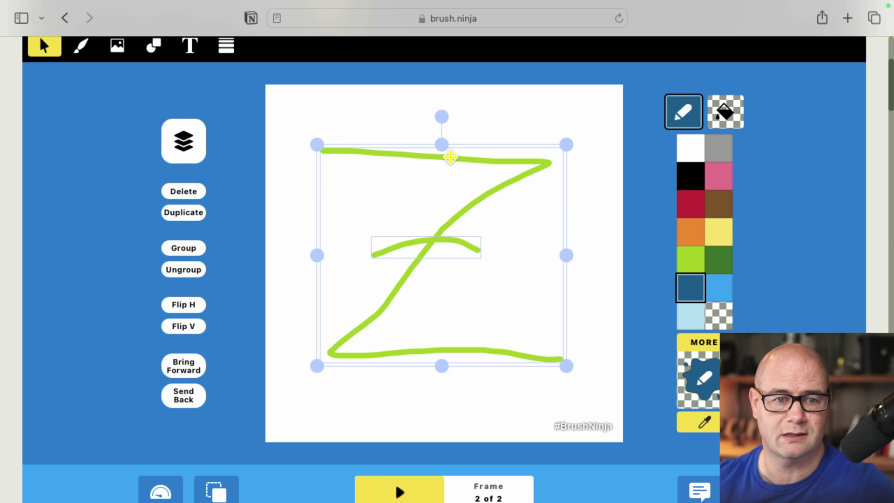
{"action": "left_click", "coordinate": [199, 252]}
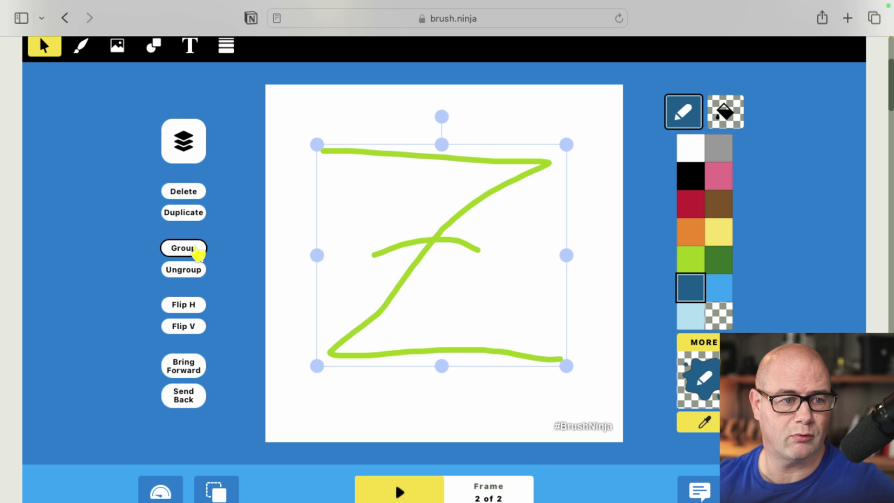
{"action": "scroll", "coordinate": [590, 366], "scroll_direction": "down", "scroll_amount": 5}
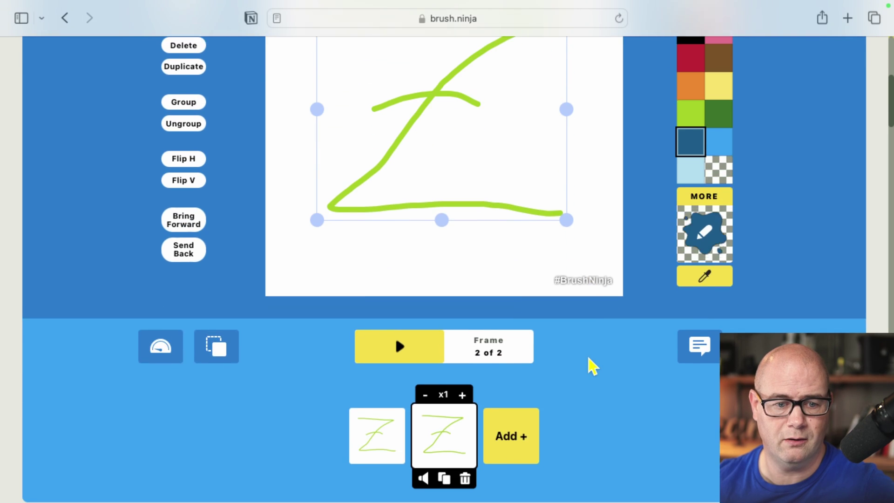
{"action": "scroll", "coordinate": [590, 365], "scroll_direction": "up", "scroll_amount": 3}
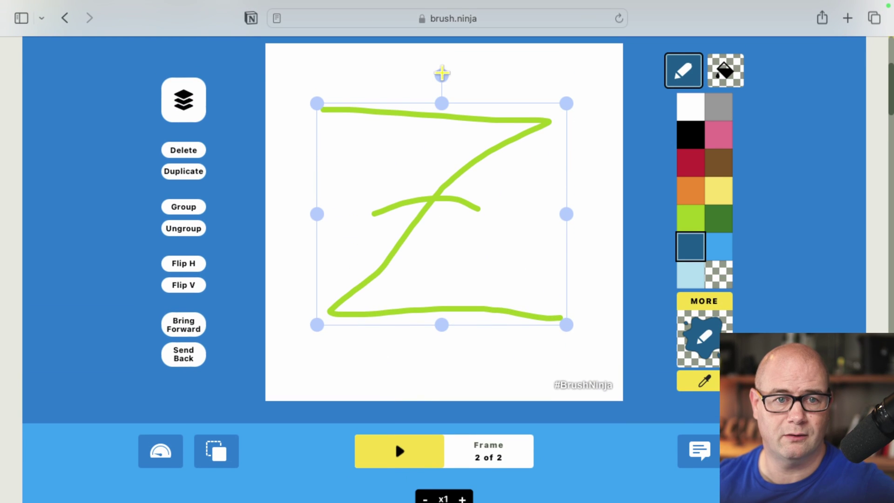
On frame 2, rotate the grouped Z clockwise, shrink it and nudge it up-right.
{"action": "left_click_drag", "start_coordinate": [441, 75], "coordinate": [489, 98]}
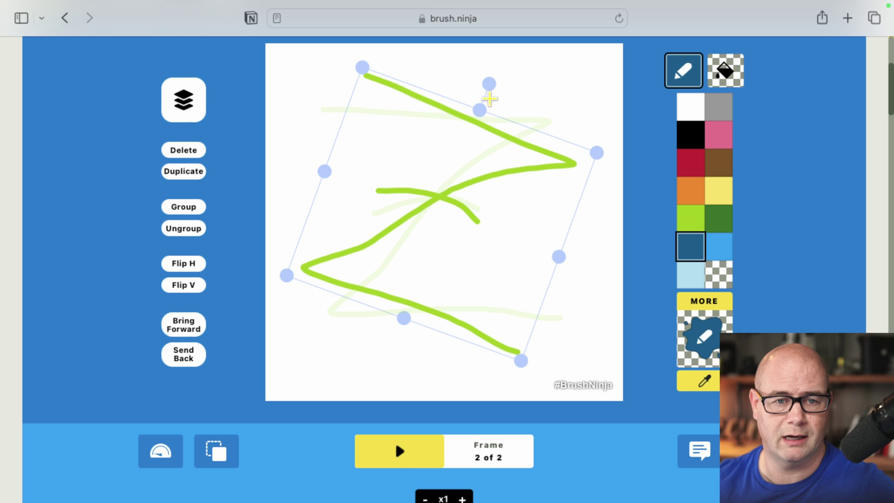
{"action": "left_click_drag", "start_coordinate": [597, 153], "coordinate": [527, 181]}
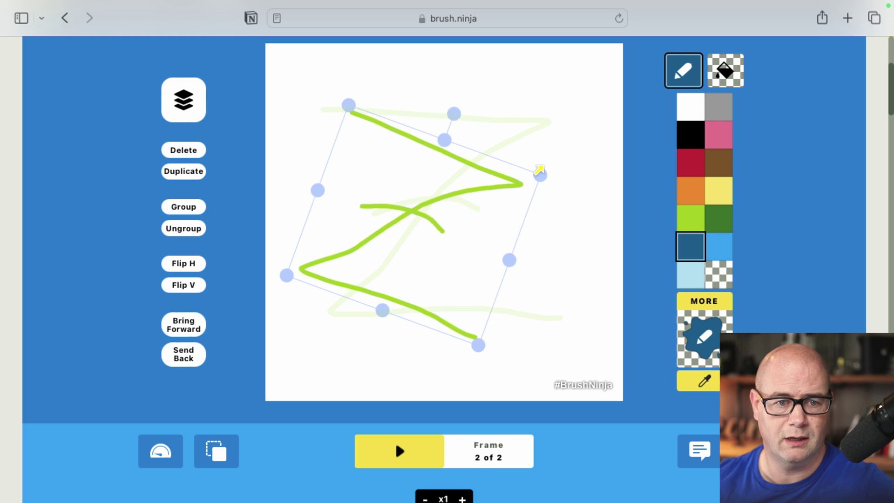
{"action": "left_click_drag", "start_coordinate": [391, 222], "coordinate": [433, 196]}
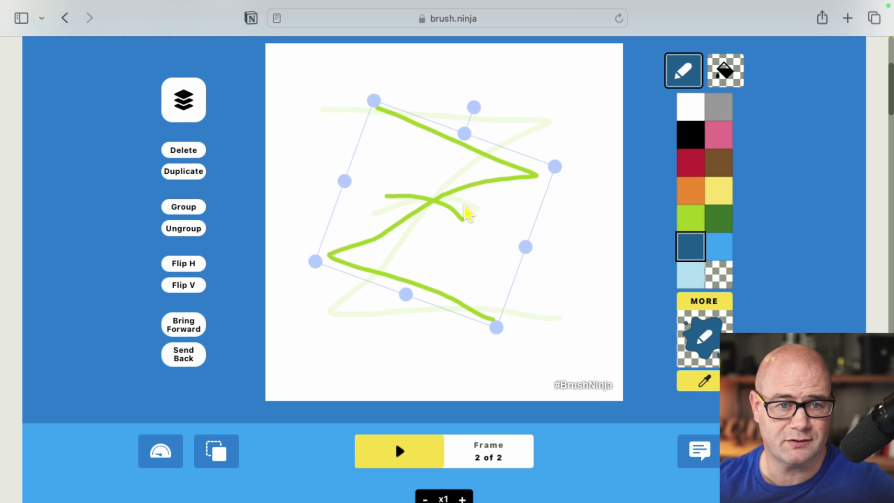
{"action": "scroll", "coordinate": [470, 185], "scroll_direction": "up", "scroll_amount": 3}
{"action": "scroll", "coordinate": [471, 185], "scroll_direction": "up", "scroll_amount": 2}
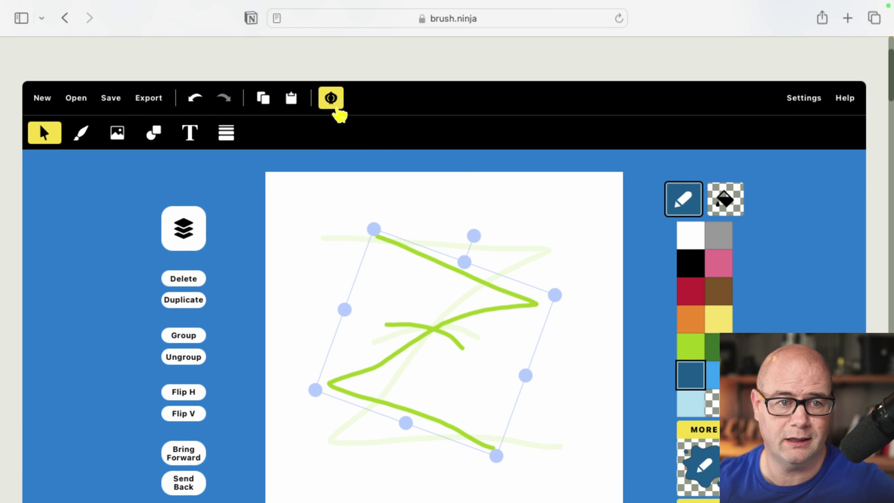
{"action": "scroll", "coordinate": [529, 210], "scroll_direction": "down", "scroll_amount": 1}
{"action": "scroll", "coordinate": [529, 210], "scroll_direction": "down", "scroll_amount": 2}
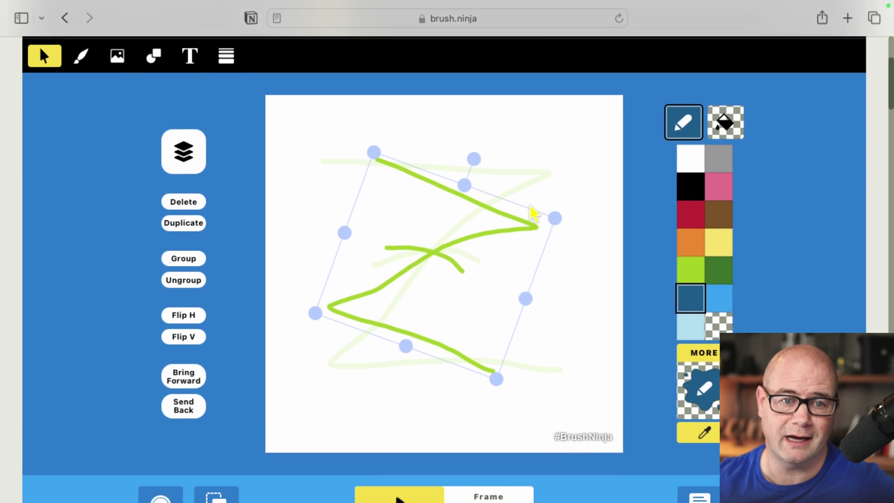
{"action": "scroll", "coordinate": [559, 300], "scroll_direction": "down", "scroll_amount": 4}
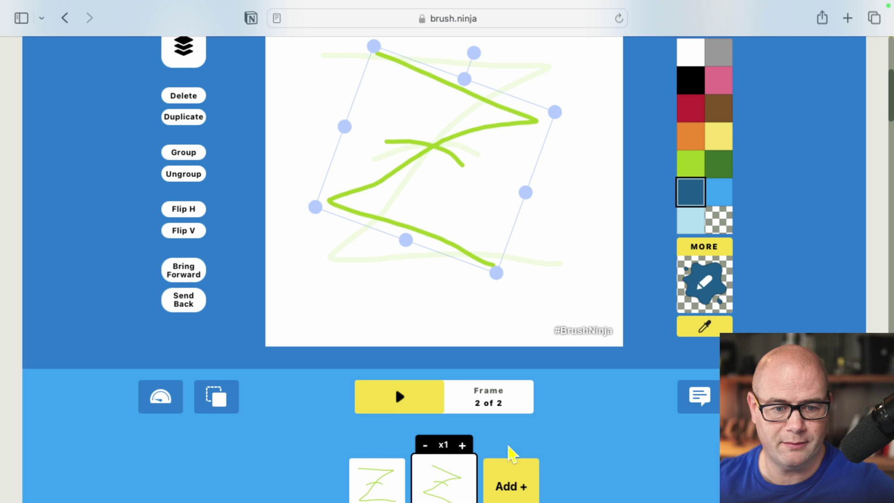
{"action": "scroll", "coordinate": [510, 454], "scroll_direction": "down", "scroll_amount": 2}
{"action": "scroll", "coordinate": [510, 455], "scroll_direction": "down", "scroll_amount": 1}
Duplicate into frame 3 and turn the Z further clockwise, smaller and shifted right.
{"action": "left_click", "coordinate": [443, 436]}
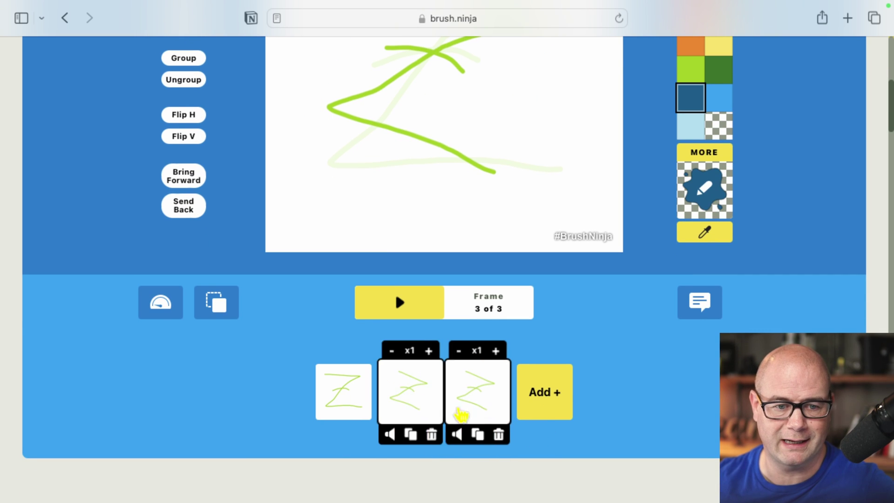
{"action": "scroll", "coordinate": [474, 401], "scroll_direction": "up", "scroll_amount": 3}
{"action": "scroll", "coordinate": [476, 400], "scroll_direction": "up", "scroll_amount": 1}
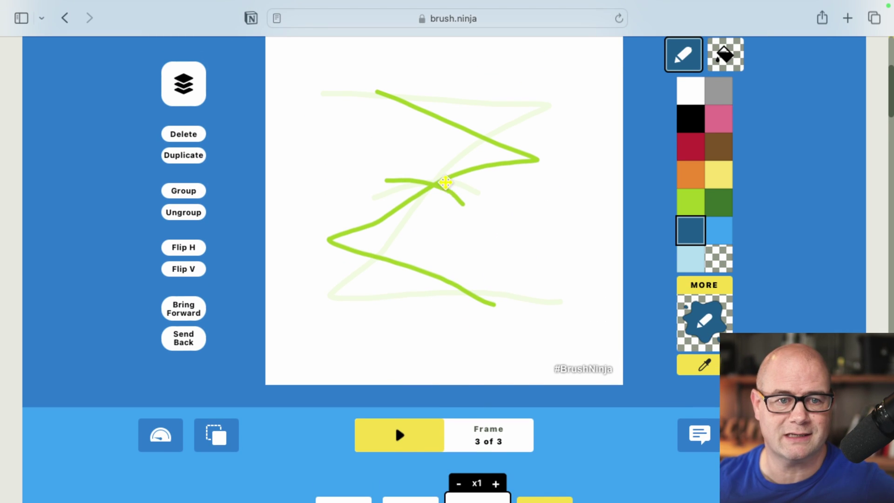
{"action": "left_click", "coordinate": [442, 179]}
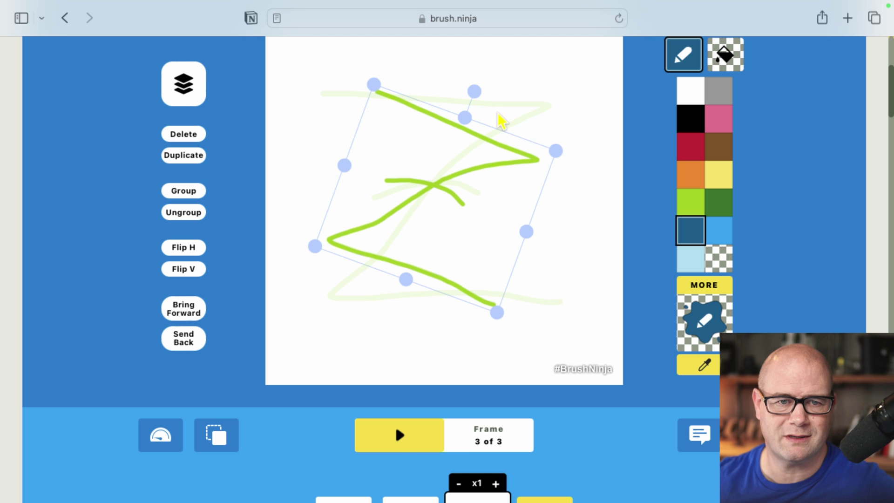
{"action": "left_click_drag", "start_coordinate": [477, 86], "coordinate": [508, 127]}
{"action": "left_click_drag", "start_coordinate": [566, 207], "coordinate": [490, 200]}
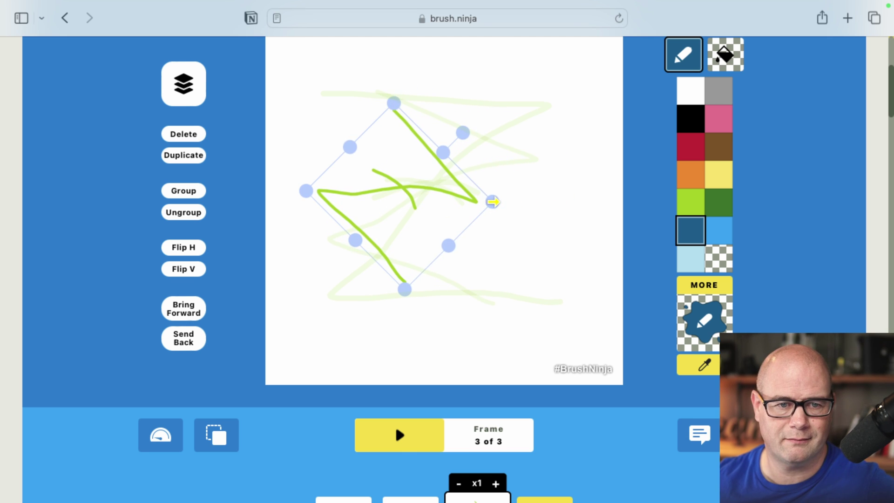
{"action": "left_click_drag", "start_coordinate": [409, 187], "coordinate": [439, 184]}
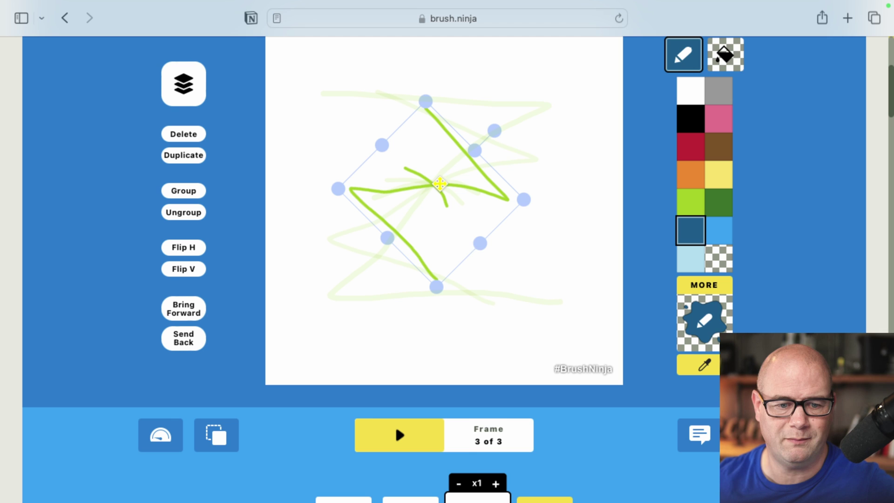
{"action": "scroll", "coordinate": [524, 370], "scroll_direction": "down", "scroll_amount": 2}
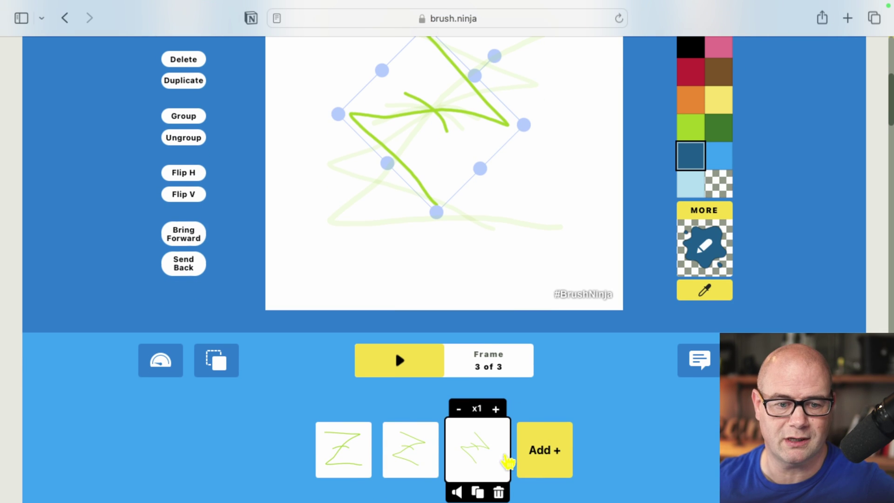
{"action": "scroll", "coordinate": [503, 459], "scroll_direction": "down", "scroll_amount": 1}
Duplicate into frame 4 and scale the zigzag down further, moving it right.
{"action": "left_click", "coordinate": [477, 467]}
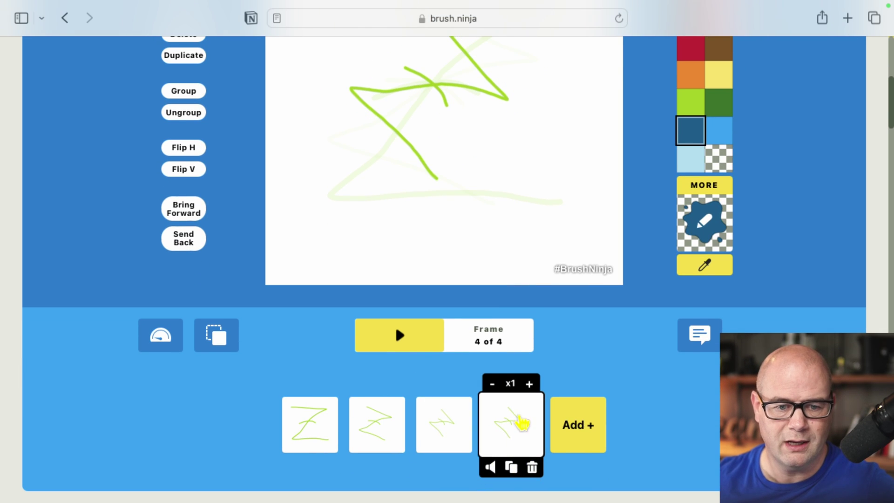
{"action": "scroll", "coordinate": [530, 247], "scroll_direction": "up", "scroll_amount": 2}
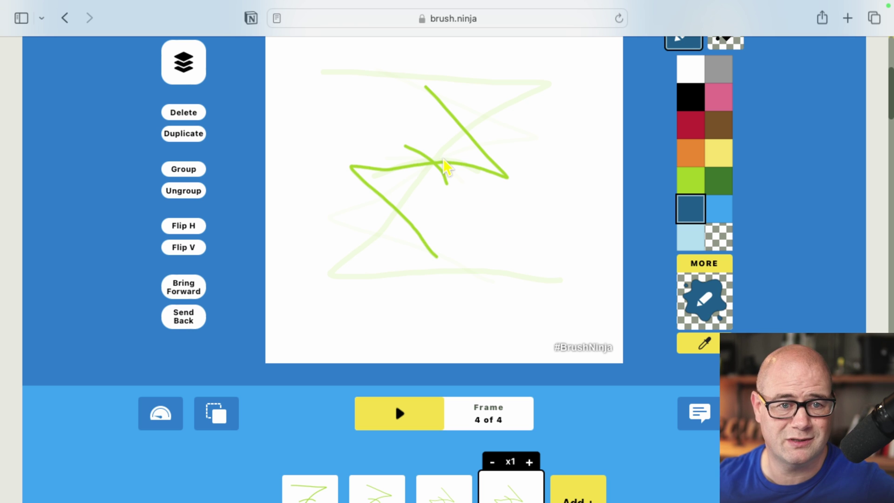
{"action": "left_click", "coordinate": [436, 162]}
{"action": "left_click_drag", "start_coordinate": [523, 179], "coordinate": [463, 172]}
{"action": "left_click_drag", "start_coordinate": [392, 161], "coordinate": [431, 159]}
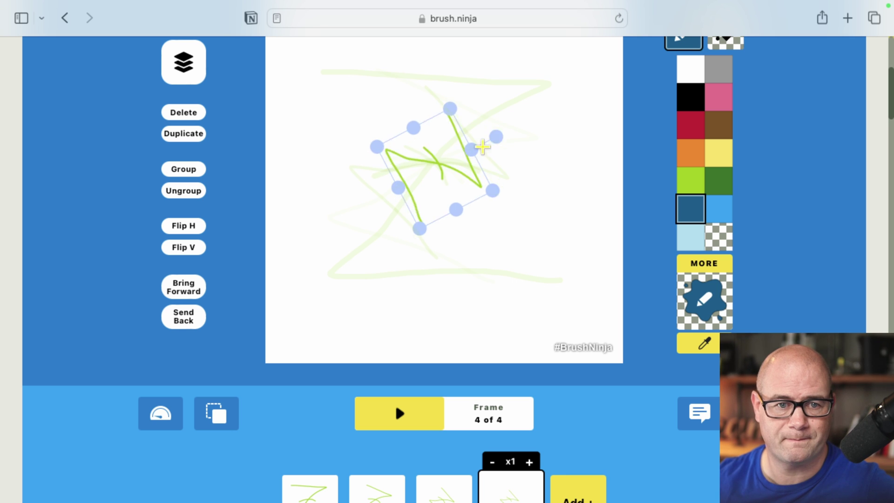
{"action": "left_click_drag", "start_coordinate": [481, 120], "coordinate": [487, 175]}
{"action": "scroll", "coordinate": [547, 313], "scroll_direction": "down", "scroll_amount": 2}
{"action": "scroll", "coordinate": [548, 279], "scroll_direction": "down", "scroll_amount": 3}
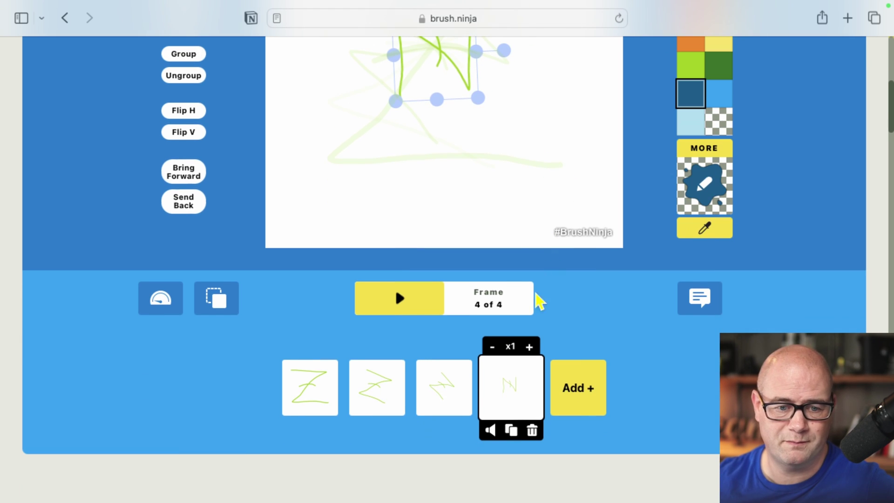
Duplicate into frame 5 and rotate the N-shaped Z clockwise, moving it upward.
{"action": "left_click", "coordinate": [512, 431]}
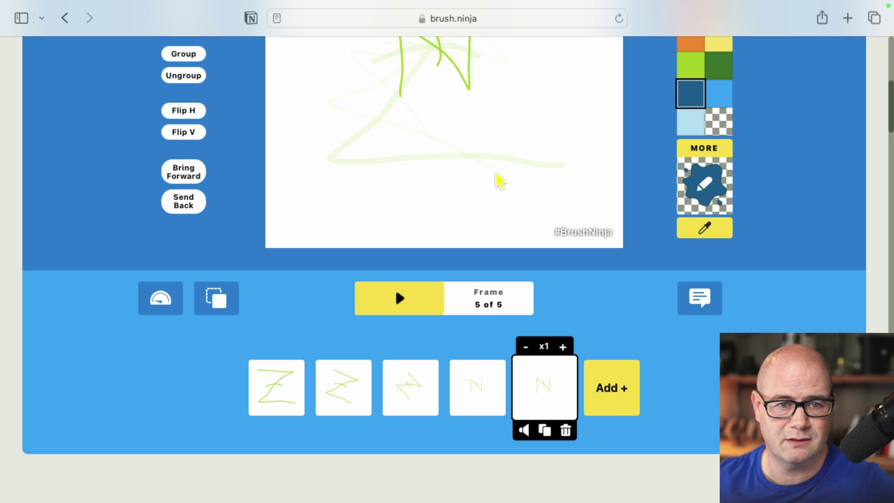
{"action": "left_click", "coordinate": [445, 55]}
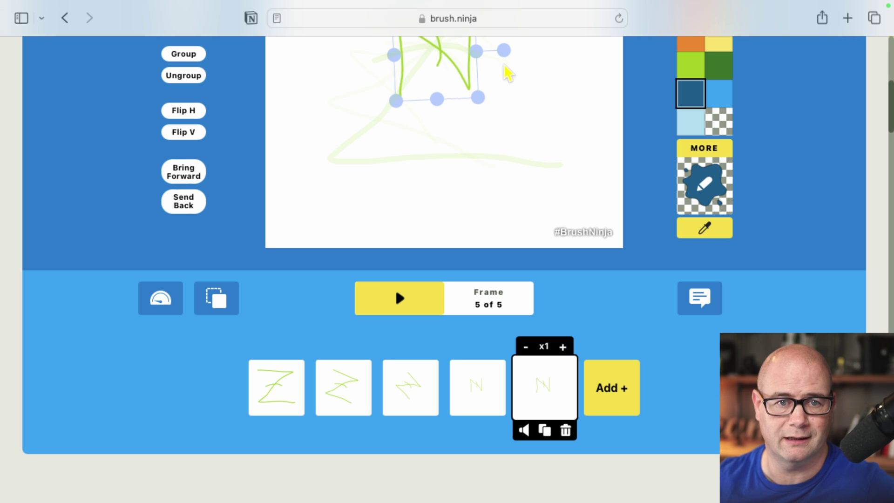
{"action": "left_click_drag", "start_coordinate": [501, 50], "coordinate": [468, 106]}
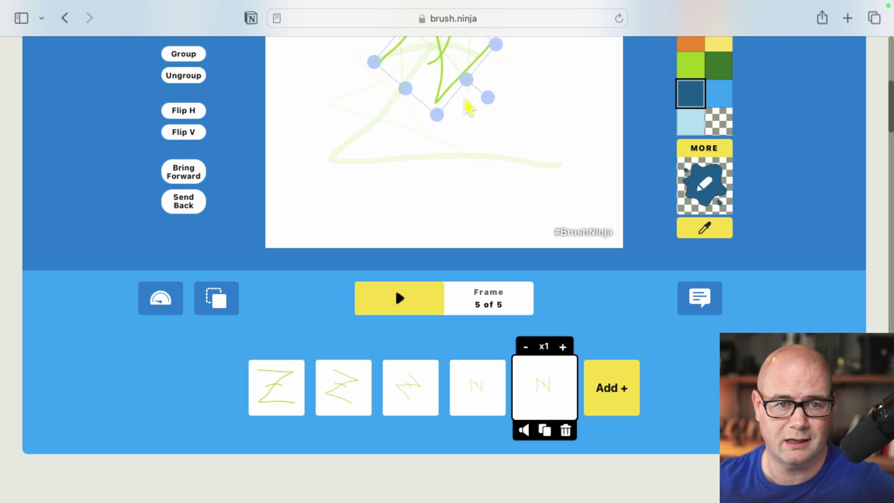
{"action": "left_click_drag", "start_coordinate": [436, 112], "coordinate": [436, 84]}
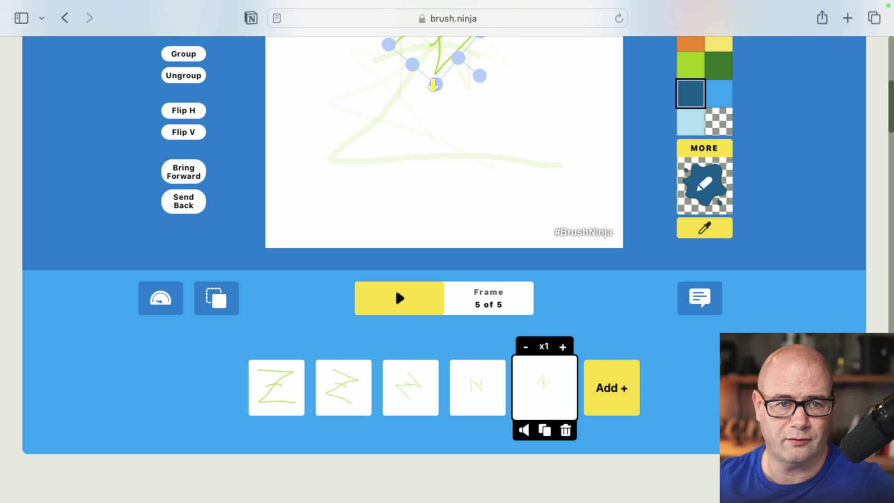
{"action": "scroll", "coordinate": [532, 155], "scroll_direction": "up", "scroll_amount": 2}
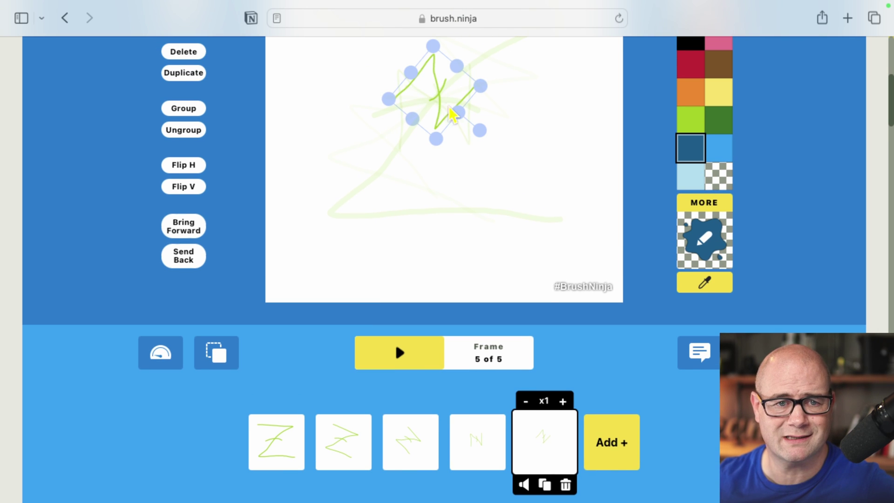
{"action": "left_click_drag", "start_coordinate": [438, 93], "coordinate": [435, 97]}
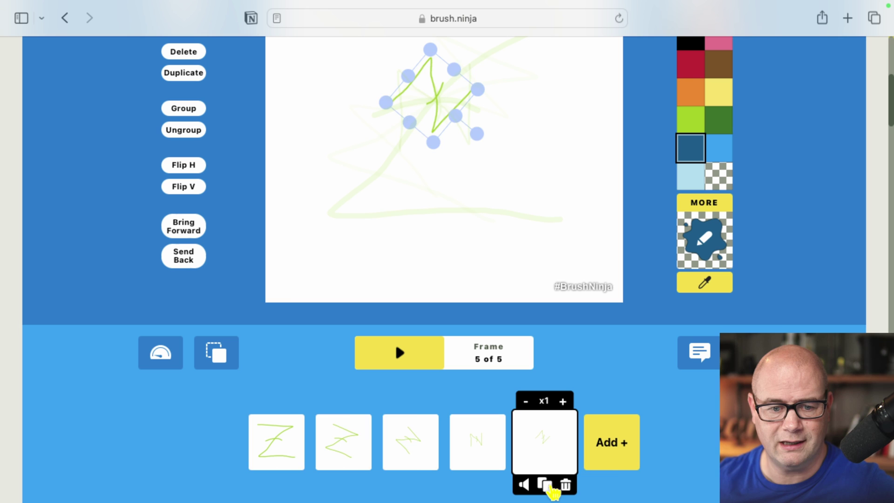
Duplicate into frame 6 and turn the zigzag further toward upright.
{"action": "left_click", "coordinate": [545, 485]}
{"action": "scroll", "coordinate": [529, 234], "scroll_direction": "up", "scroll_amount": 2}
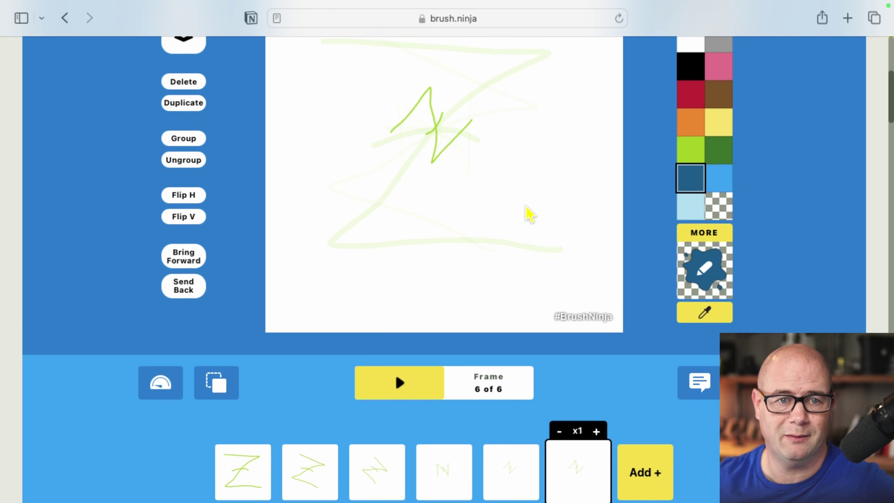
{"action": "left_click", "coordinate": [435, 152]}
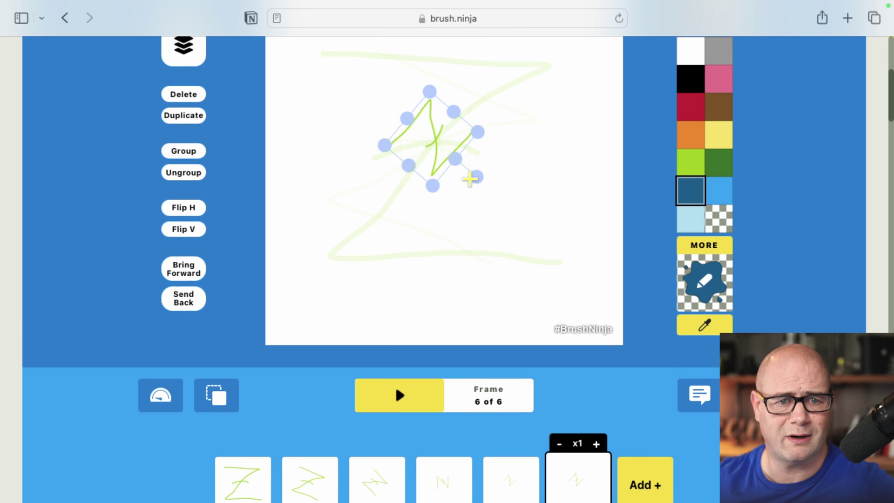
{"action": "mouse_move", "coordinate": [478, 178]}
{"action": "left_mouse_down"}
{"action": "mouse_move", "coordinate": [420, 193]}
{"action": "mouse_move", "coordinate": [405, 157]}
{"action": "mouse_move", "coordinate": [418, 152]}
{"action": "left_mouse_up"}
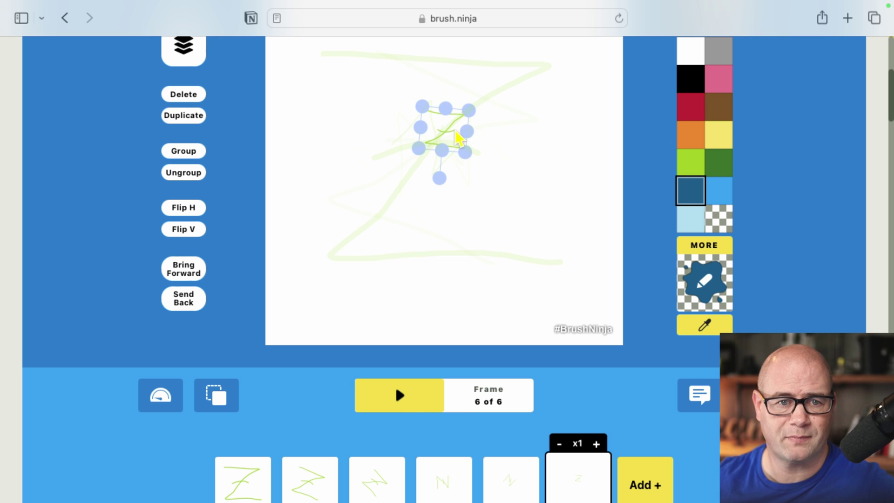
{"action": "left_click", "coordinate": [454, 138]}
{"action": "left_click", "coordinate": [445, 143]}
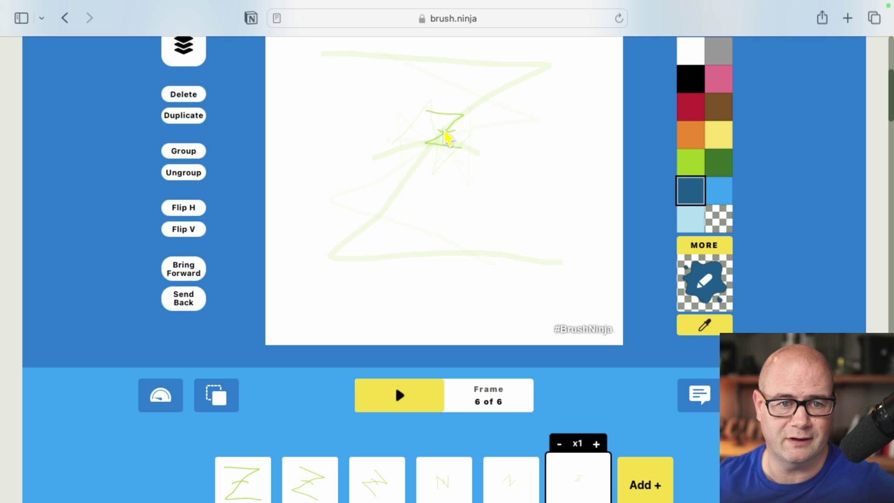
{"action": "left_click", "coordinate": [440, 137]}
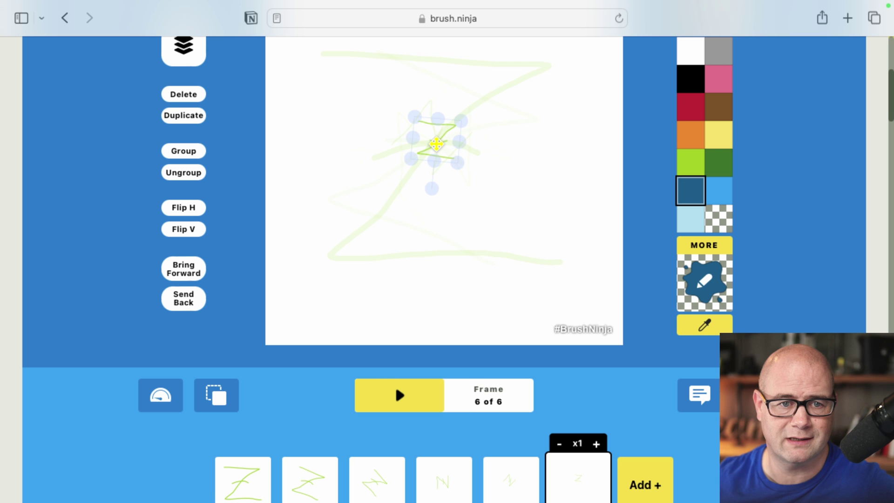
{"action": "scroll", "coordinate": [479, 336], "scroll_direction": "down", "scroll_amount": 1}
{"action": "scroll", "coordinate": [479, 337], "scroll_direction": "down", "scroll_amount": 1}
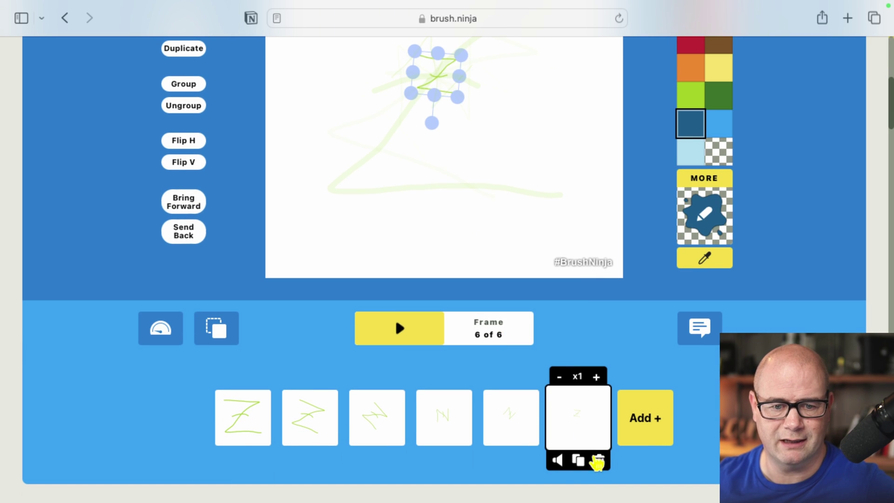
Duplicate into frame 7 and rotate the small Z about 45 degrees.
{"action": "left_click", "coordinate": [578, 462]}
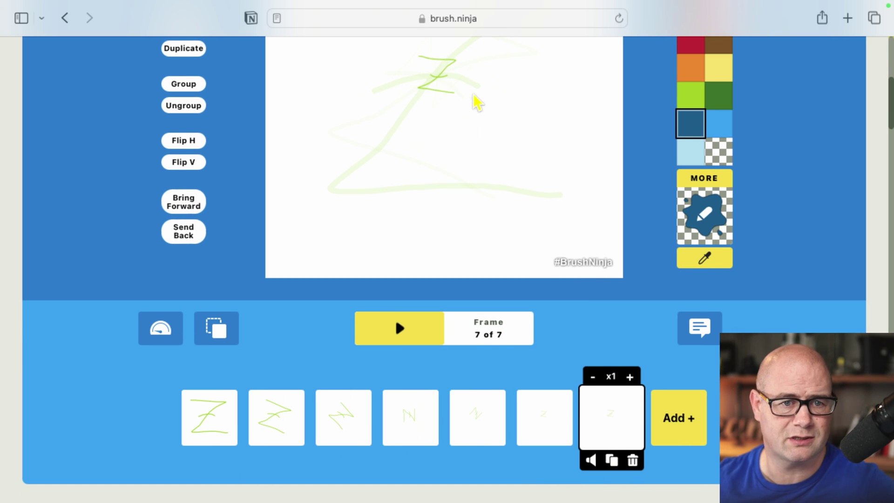
{"action": "scroll", "coordinate": [475, 100], "scroll_direction": "up", "scroll_amount": 3}
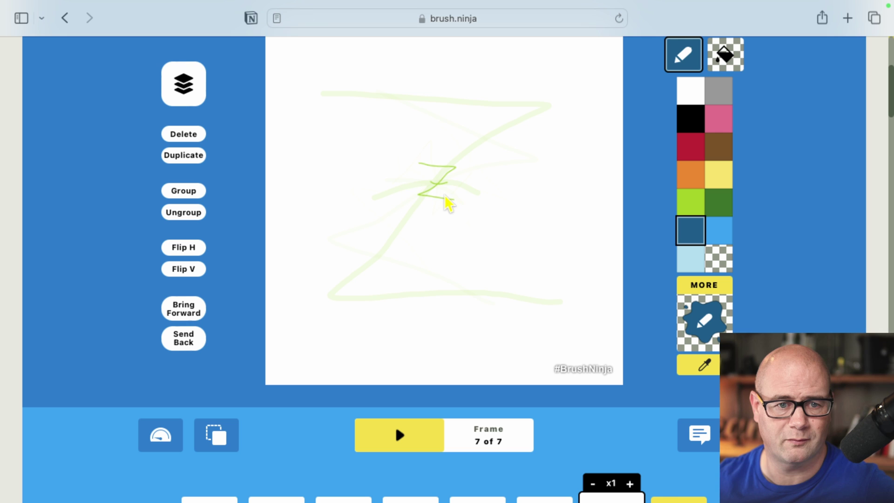
{"action": "left_click", "coordinate": [440, 194]}
{"action": "mouse_move", "coordinate": [430, 230]}
{"action": "left_mouse_down"}
{"action": "mouse_move", "coordinate": [399, 211]}
{"action": "mouse_move", "coordinate": [436, 194]}
{"action": "left_mouse_up"}
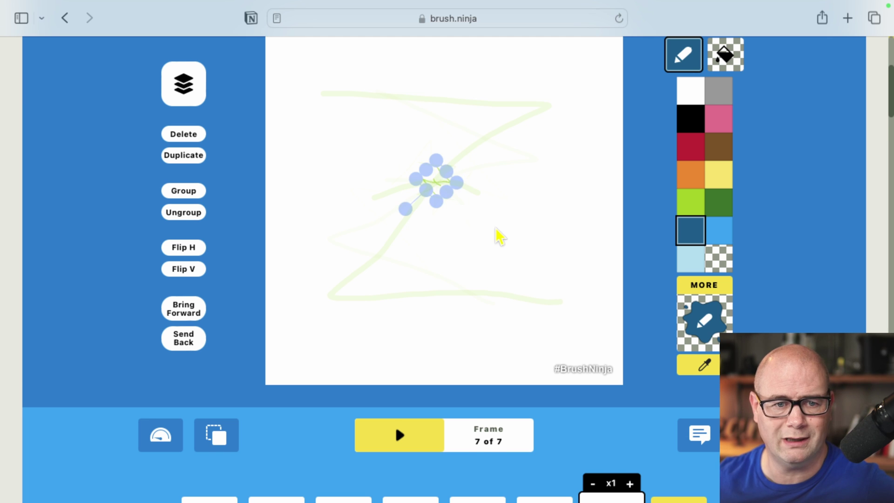
{"action": "scroll", "coordinate": [498, 236], "scroll_direction": "down", "scroll_amount": 3}
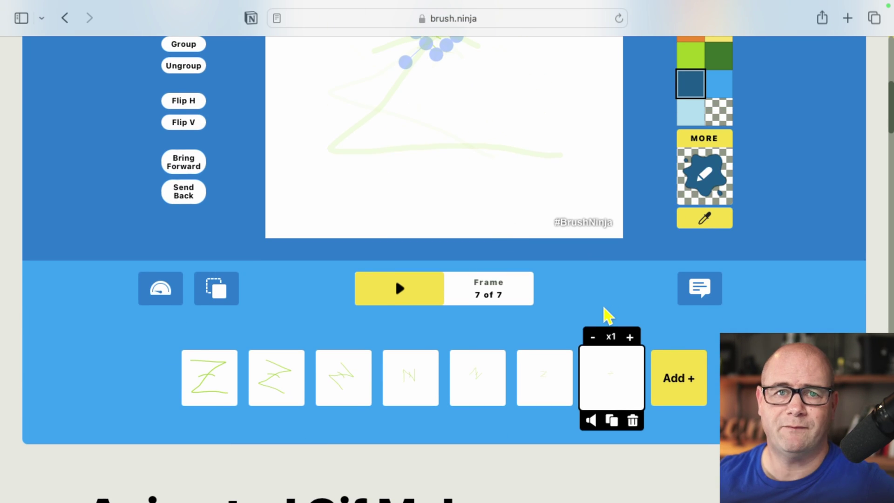
{"action": "mouse_move", "coordinate": [210, 377]}
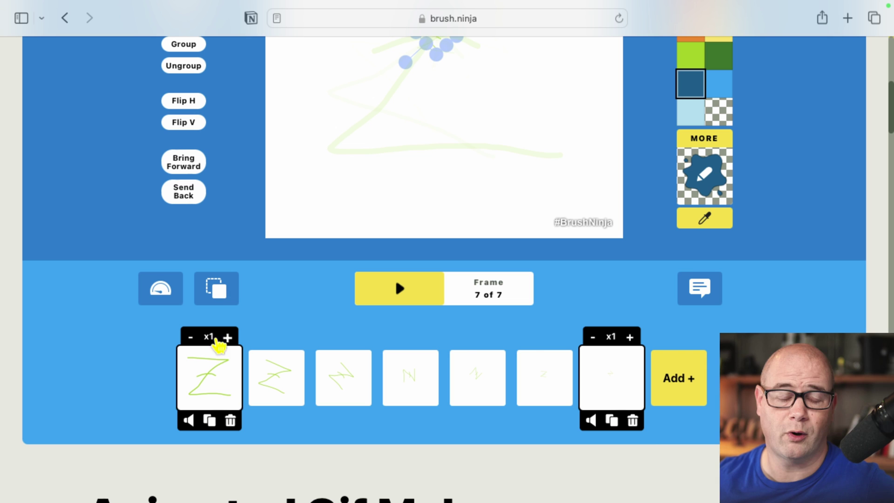
Raise the first frame's duration multiplier to x4.
{"action": "left_click", "coordinate": [227, 338]}
{"action": "left_click", "coordinate": [227, 339]}
{"action": "left_click", "coordinate": [227, 338]}
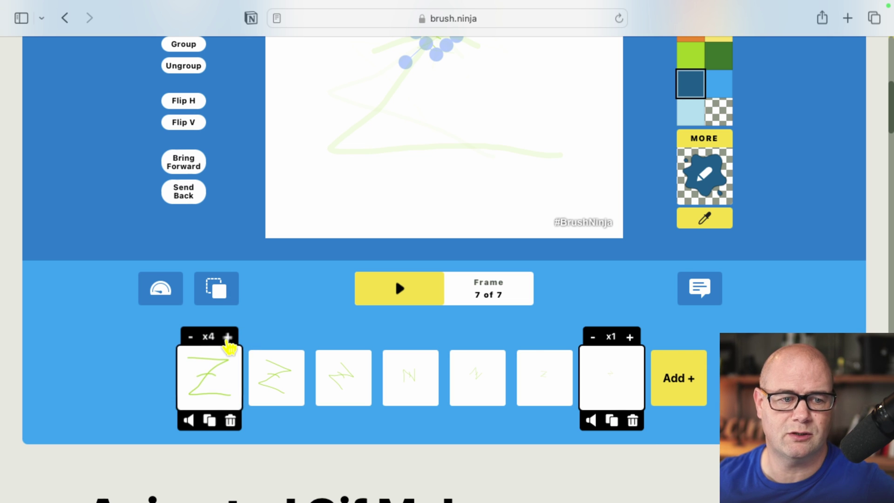
{"action": "left_click", "coordinate": [227, 339]}
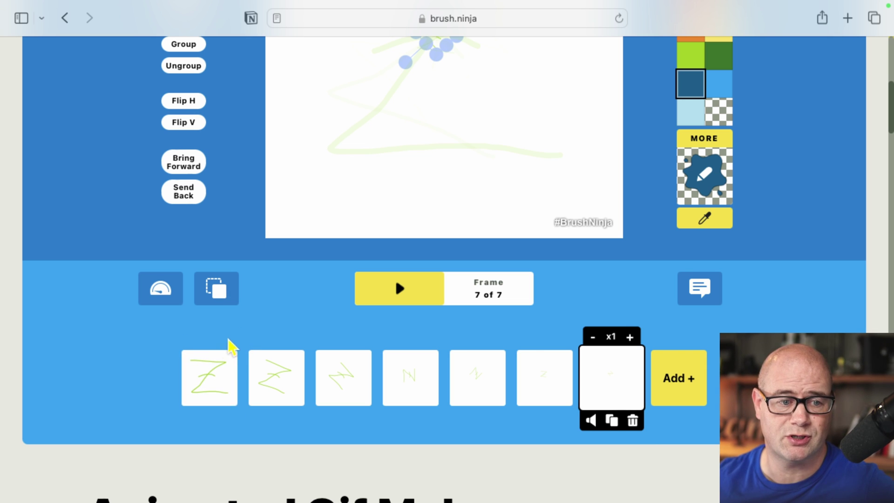
{"action": "left_click", "coordinate": [227, 337]}
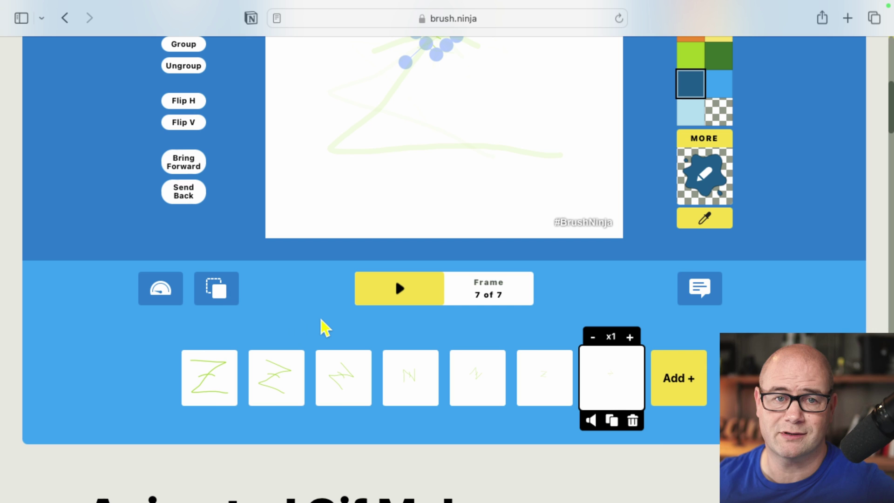
Set the Frame Rate slider to 6 fps and confirm with DONE.
{"action": "left_click", "coordinate": [160, 292]}
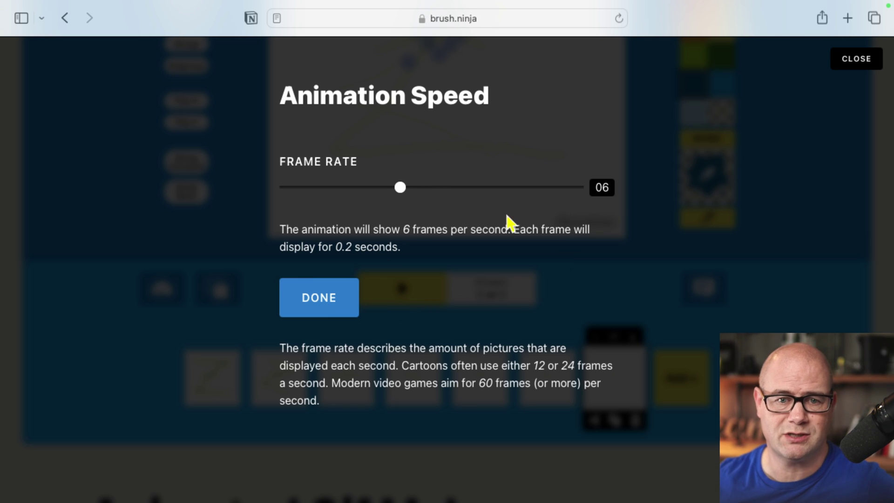
{"action": "left_click", "coordinate": [330, 311]}
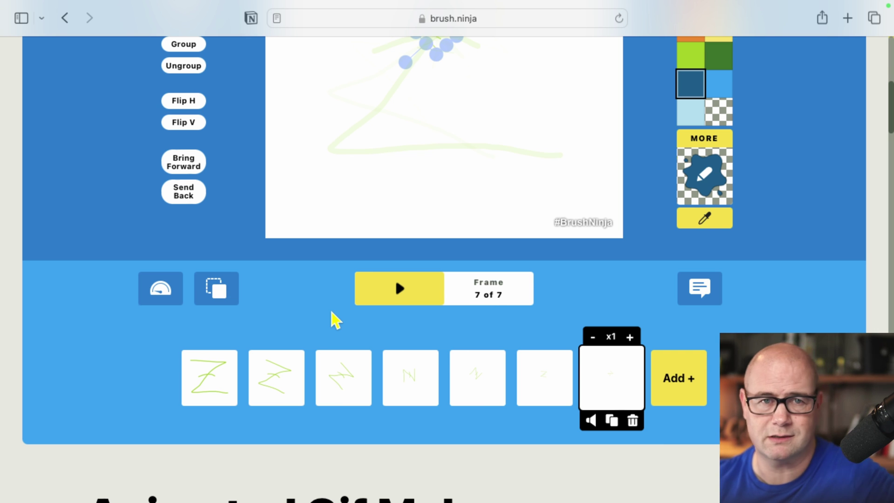
{"action": "scroll", "coordinate": [333, 318], "scroll_direction": "up", "scroll_amount": 3}
{"action": "scroll", "coordinate": [333, 320], "scroll_direction": "up", "scroll_amount": 2}
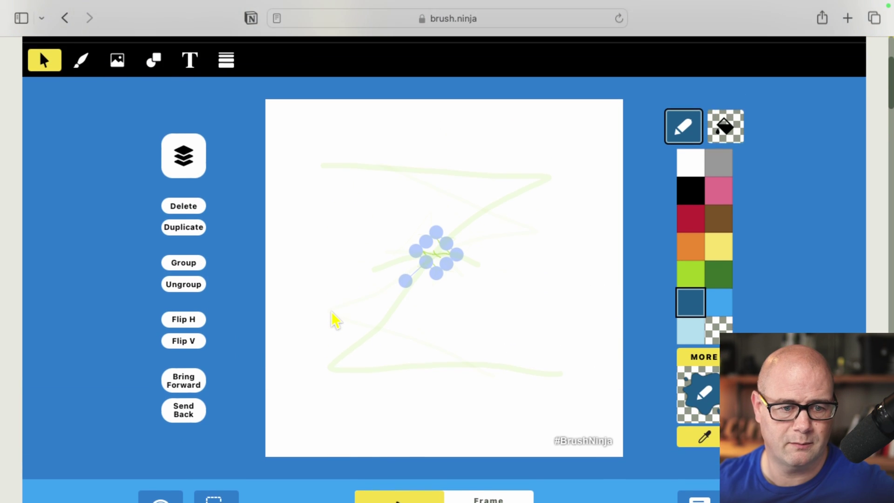
{"action": "left_click", "coordinate": [399, 475]}
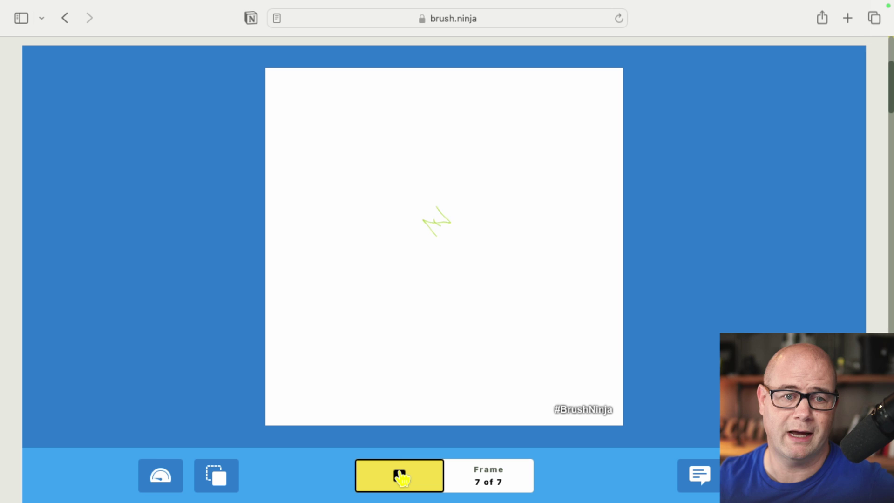
{"action": "left_click", "coordinate": [441, 482]}
{"action": "scroll", "coordinate": [406, 482], "scroll_direction": "down", "scroll_amount": 5}
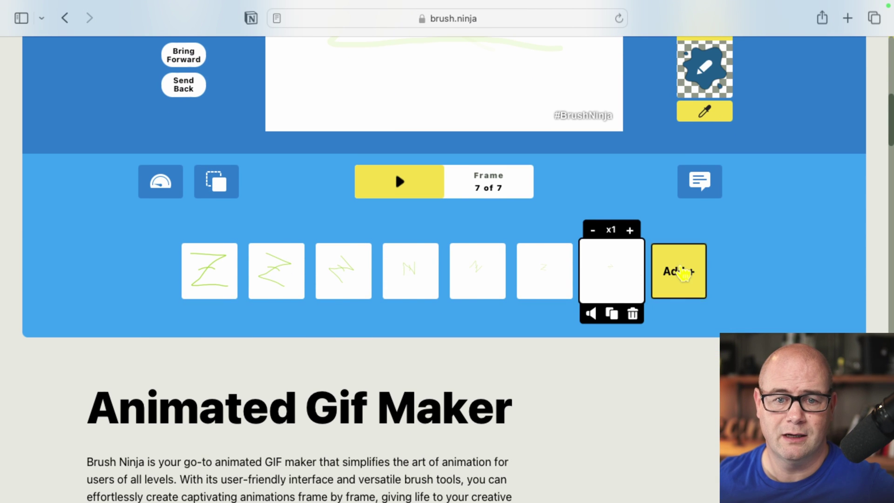
Append a blank eighth frame and increase its hold duration.
{"action": "left_click", "coordinate": [692, 273]}
{"action": "left_click", "coordinate": [664, 231]}
{"action": "left_click", "coordinate": [664, 231]}
{"action": "left_click", "coordinate": [664, 231]}
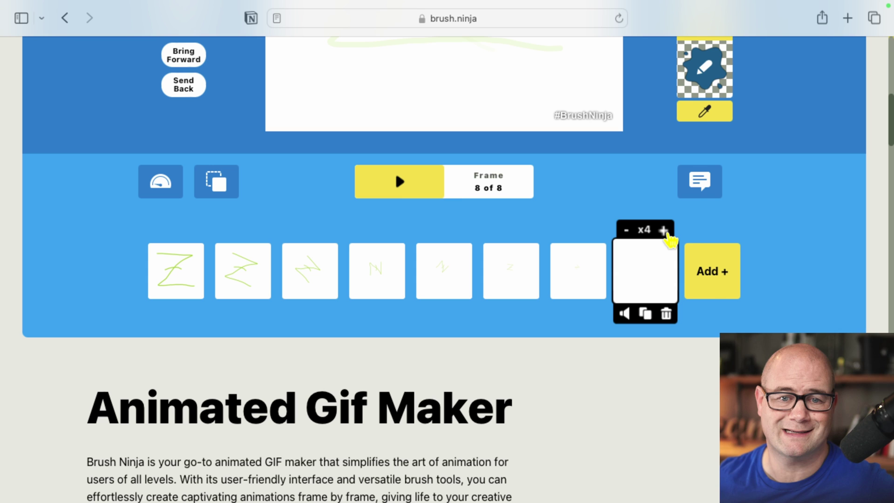
{"action": "scroll", "coordinate": [567, 247], "scroll_direction": "up", "scroll_amount": 1}
{"action": "scroll", "coordinate": [567, 250], "scroll_direction": "up", "scroll_amount": 4}
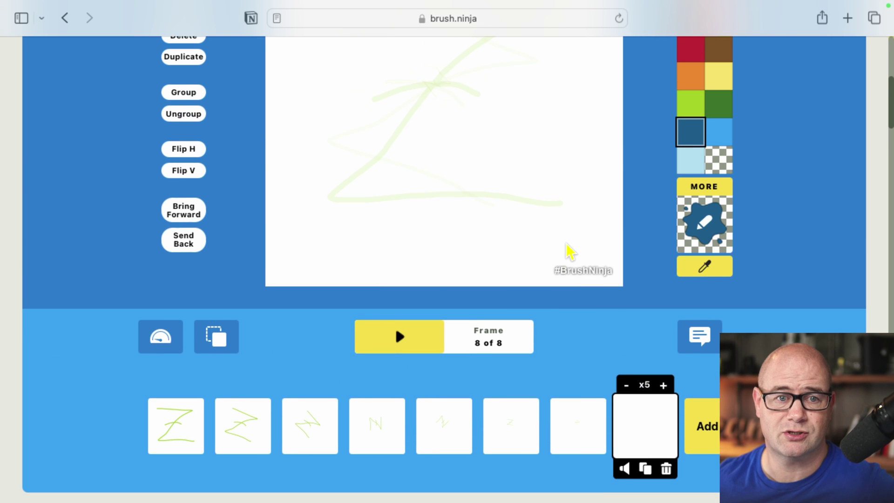
{"action": "scroll", "coordinate": [568, 251], "scroll_direction": "up", "scroll_amount": 3}
{"action": "scroll", "coordinate": [567, 251], "scroll_direction": "up", "scroll_amount": 1}
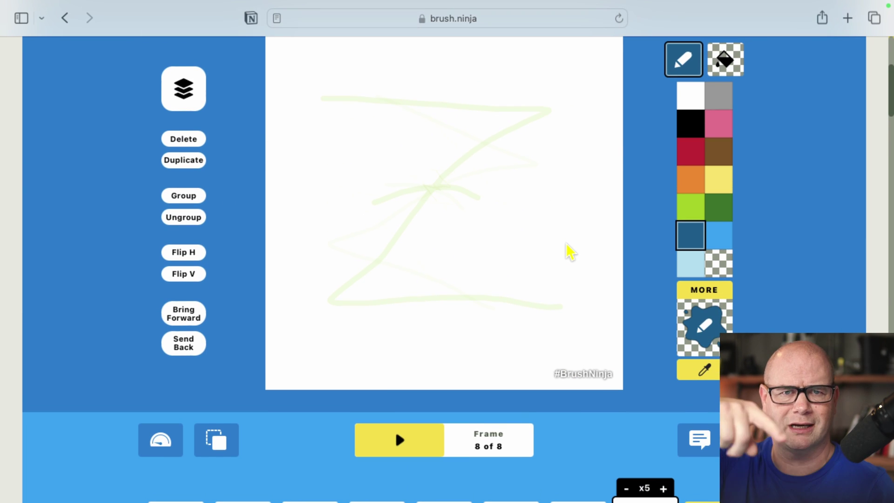
{"action": "scroll", "coordinate": [567, 251], "scroll_direction": "up", "scroll_amount": 2}
{"action": "scroll", "coordinate": [541, 251], "scroll_direction": "up", "scroll_amount": 1}
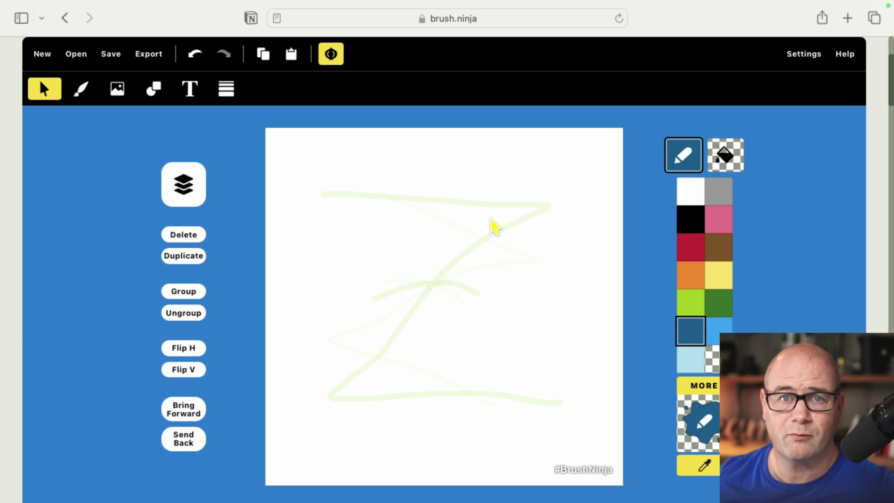
{"action": "scroll", "coordinate": [493, 225], "scroll_direction": "up", "scroll_amount": 2}
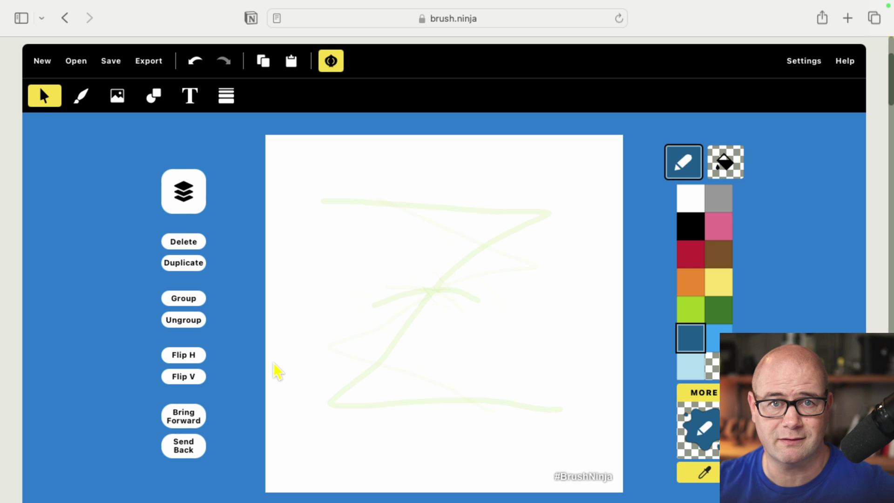
{"action": "scroll", "coordinate": [278, 371], "scroll_direction": "up", "scroll_amount": 1}
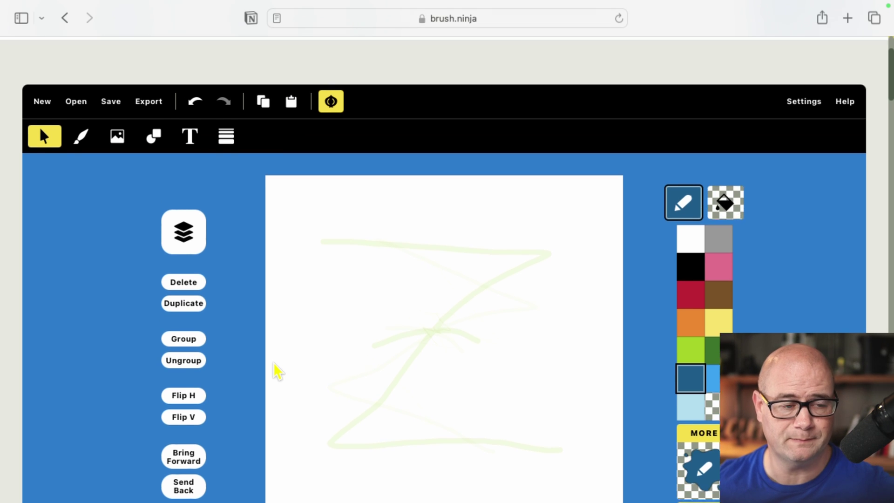